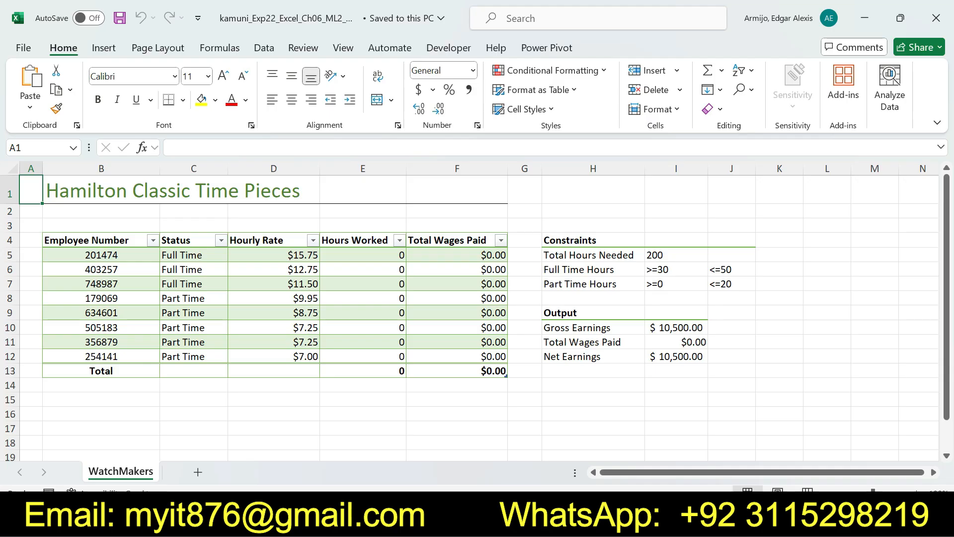
- Switch to the Word instructions document and highlight the title "Exp22_Excel_Ch06_ML2 - Employee Wages 1.2" in yellow
{"action": "key", "text": "alt+Tab"}
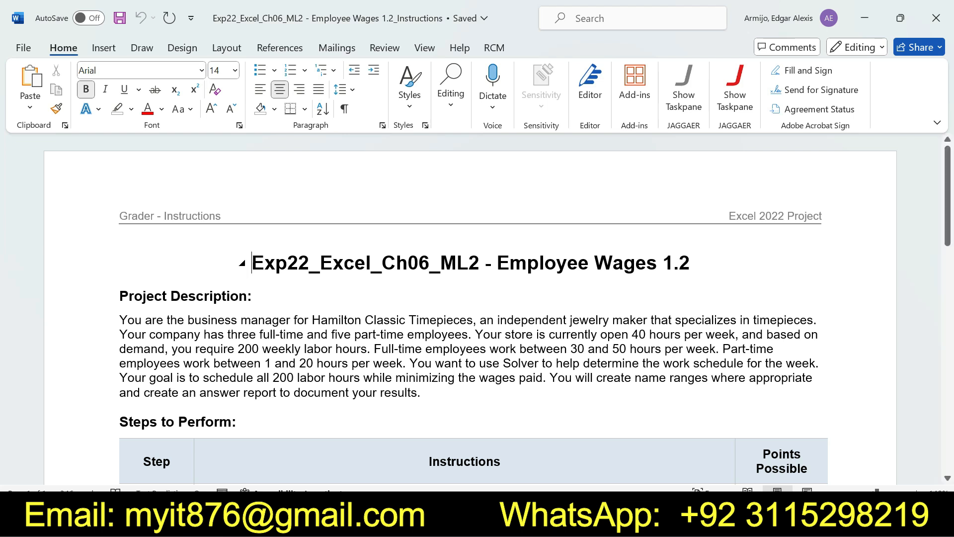
{"action": "left_click_drag", "start_coordinate": [252, 263], "coordinate": [700, 263]}
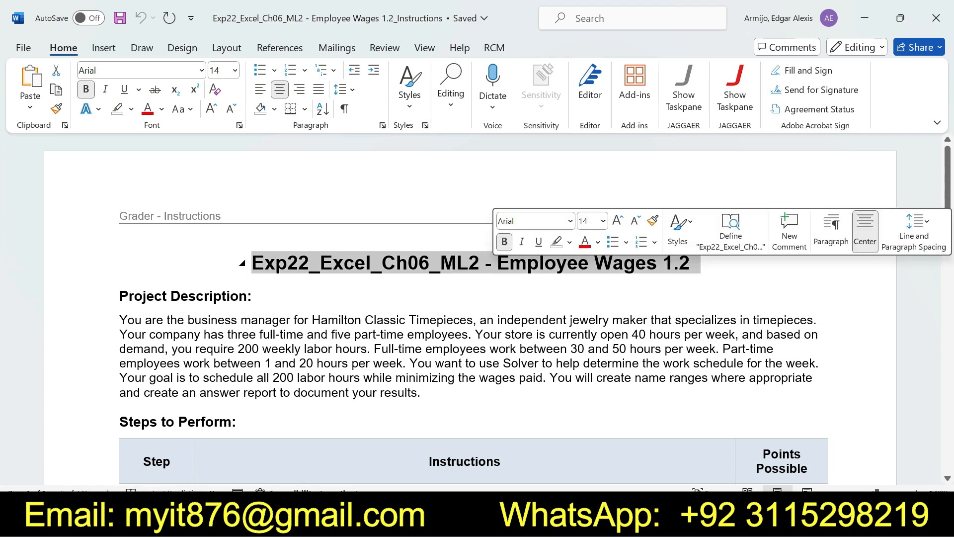
{"action": "left_click", "coordinate": [557, 242]}
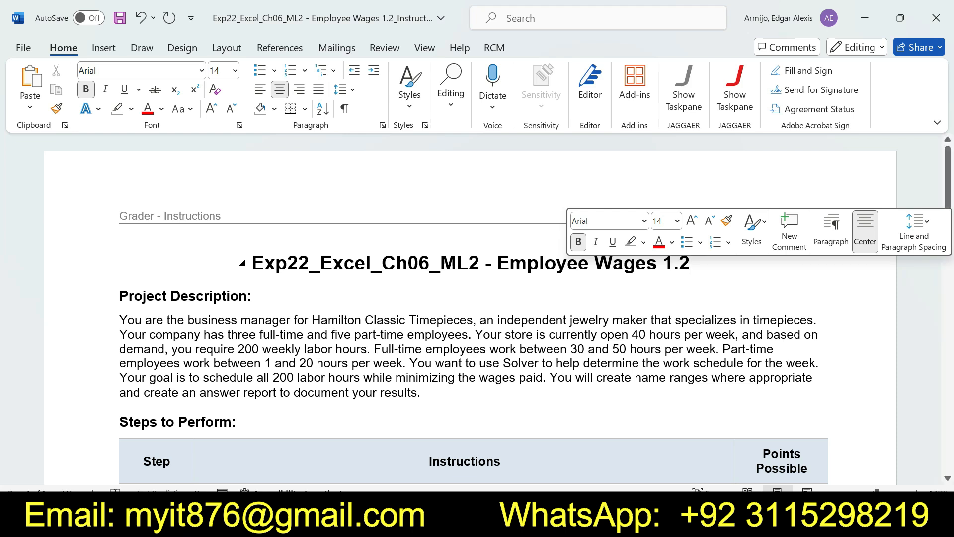
{"action": "left_click_drag", "start_coordinate": [253, 263], "coordinate": [700, 263]}
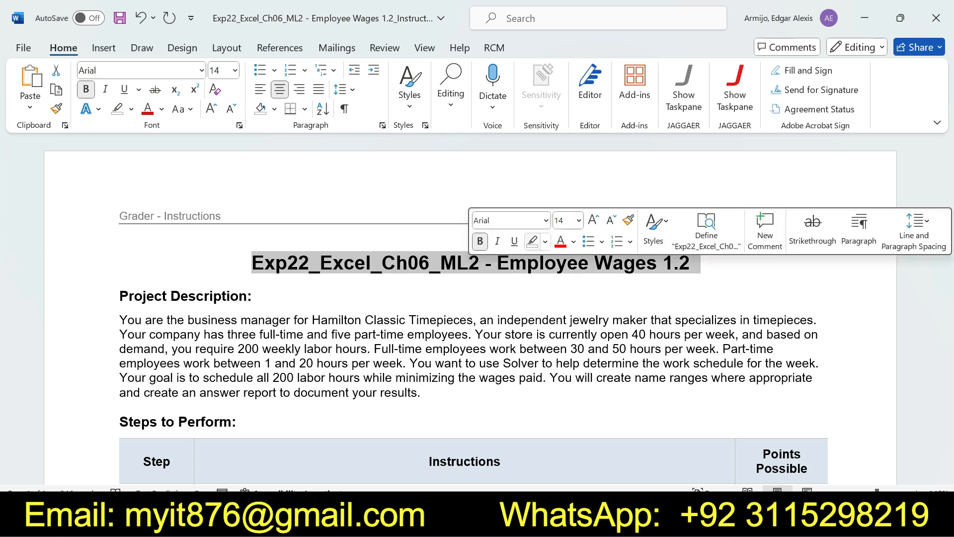
{"action": "left_click", "coordinate": [545, 242]}
{"action": "left_click", "coordinate": [553, 291]}
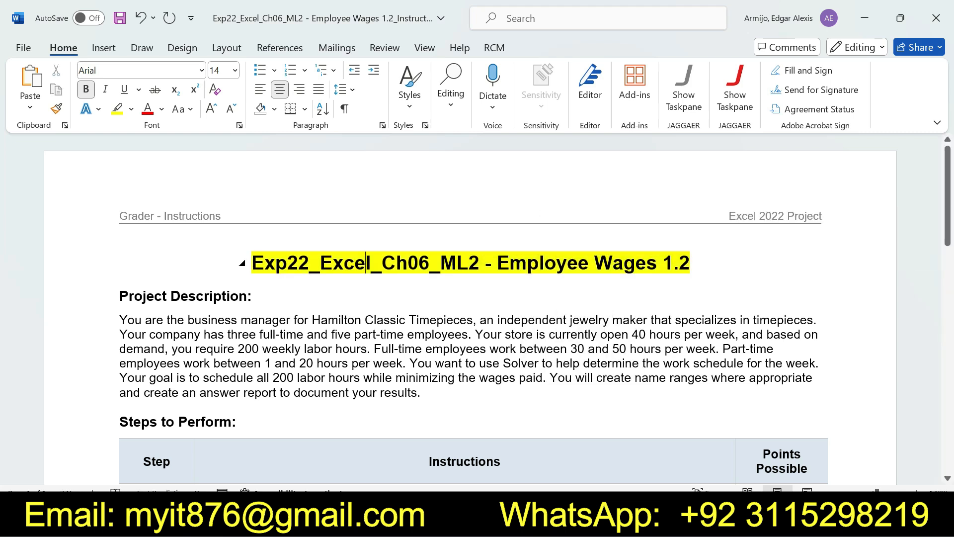
{"action": "left_click_drag", "start_coordinate": [252, 263], "coordinate": [700, 263]}
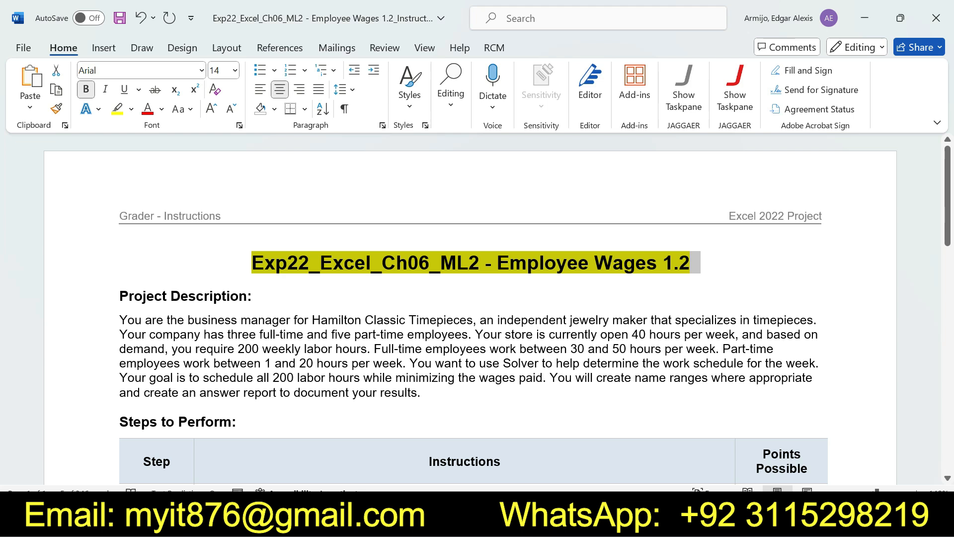
- View the WatchMakers worksheet in the Excel workbook and return to the Word instructions
{"action": "key", "text": "alt+Tab"}
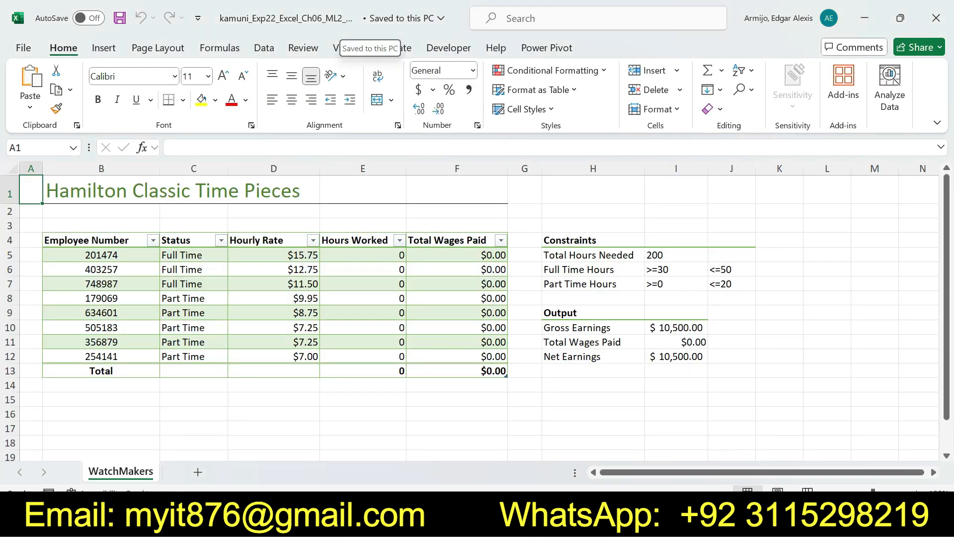
{"action": "left_click_drag", "start_coordinate": [947, 294], "coordinate": [946, 293]}
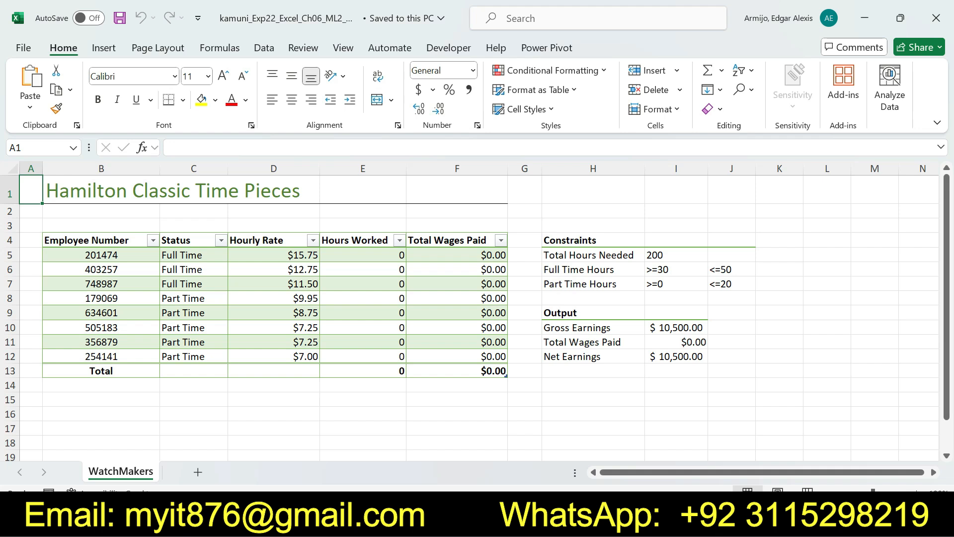
{"action": "key", "text": "alt+Tab"}
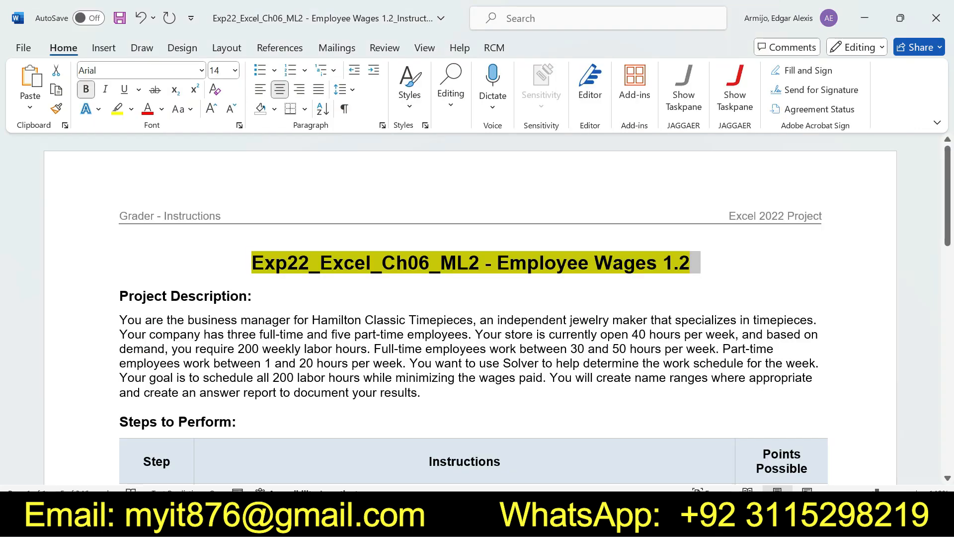
- Highlight the Project Description heading and its paragraph in yellow
{"action": "left_click_drag", "start_coordinate": [111, 296], "coordinate": [417, 392]}
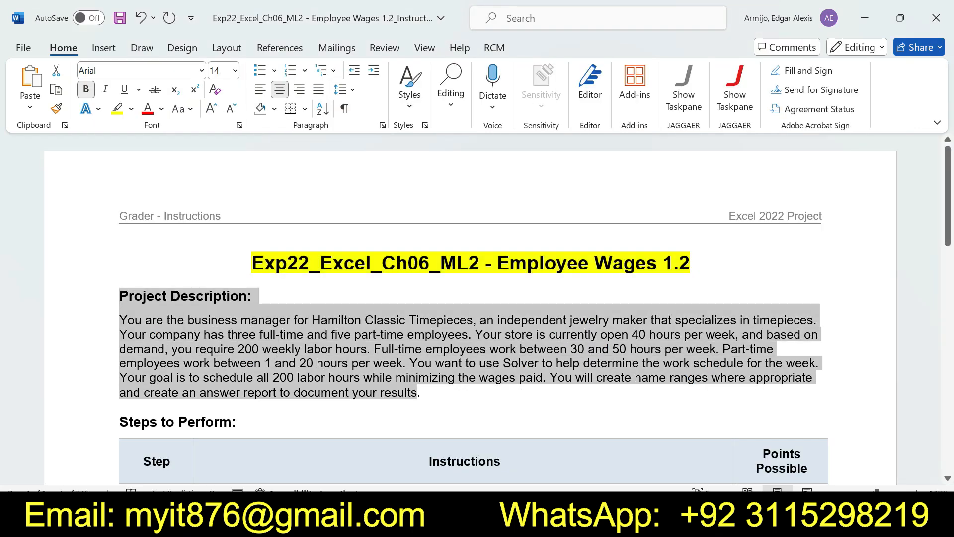
{"action": "left_click", "coordinate": [486, 369]}
{"action": "left_click", "coordinate": [272, 319]}
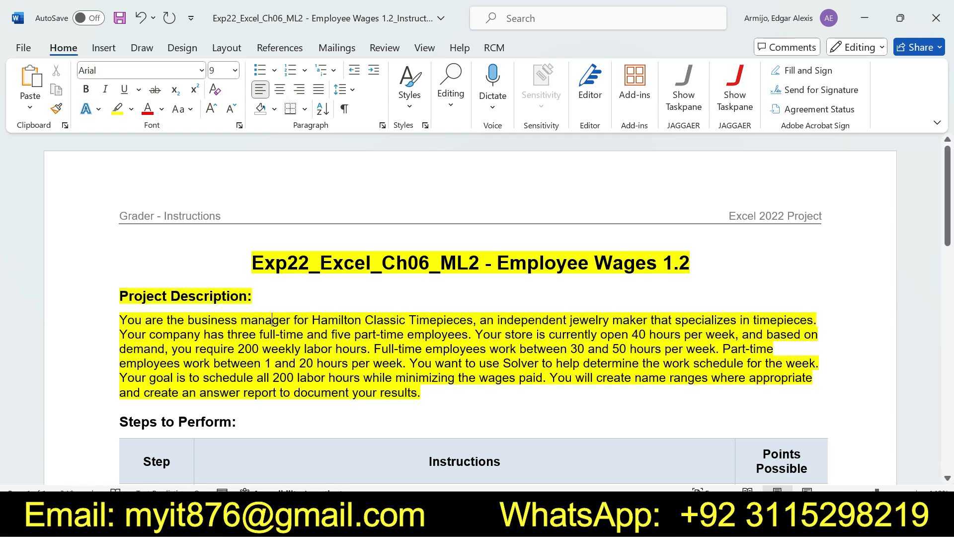
- Read through the project description, marking the heading, the first sentence and the remaining text while following along
{"action": "key", "text": "shift+Right"}
{"action": "key", "text": "shift+Right"}
{"action": "key", "text": "shift+Right"}
{"action": "key", "text": "shift+Right"}
{"action": "key", "text": "shift+Right"}
{"action": "key", "text": "shift+Right"}
{"action": "key", "text": "shift+Right"}
{"action": "key", "text": "shift+Right"}
{"action": "key", "text": "shift+Right"}
{"action": "key", "text": "shift+Right"}
{"action": "key", "text": "shift+Right"}
{"action": "key", "text": "shift+Right"}
{"action": "key", "text": "shift+Right"}
{"action": "key", "text": "shift+Right"}
{"action": "key", "text": "shift+Right"}
{"action": "key", "text": "shift+Right"}
{"action": "key", "text": "shift+Right"}
{"action": "key", "text": "shift+Right"}
{"action": "key", "text": "shift+Right"}
{"action": "key", "text": "shift+Right"}
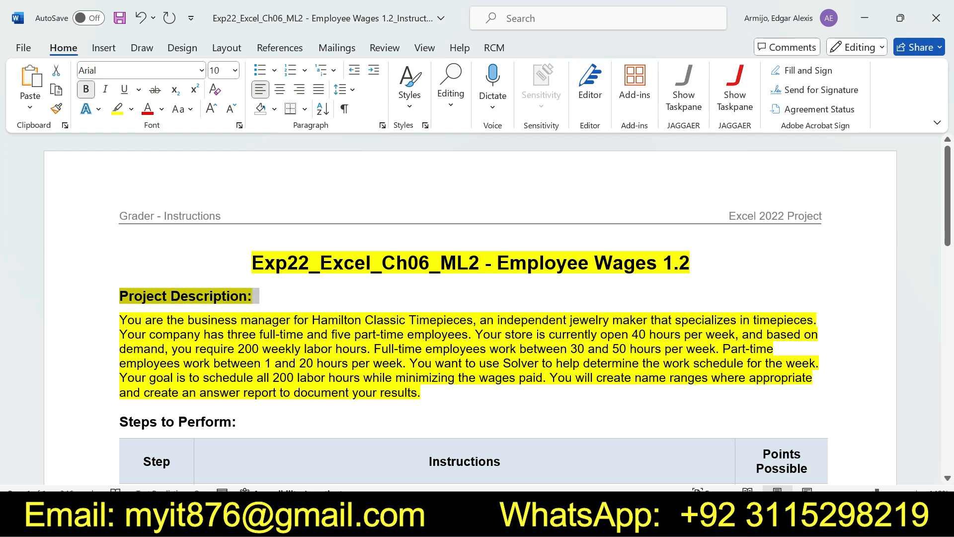
{"action": "key", "text": "Right"}
{"action": "key", "text": "shift+Right"}
{"action": "key", "text": "shift+Right"}
{"action": "key", "text": "shift+Right"}
{"action": "key", "text": "shift+Right"}
{"action": "key", "text": "shift+Right"}
{"action": "key", "text": "shift+Right"}
{"action": "key", "text": "shift+Right"}
{"action": "key", "text": "shift+Right"}
{"action": "key", "text": "shift+Right"}
{"action": "key", "text": "shift+Right"}
{"action": "key", "text": "shift+Right"}
{"action": "key", "text": "shift+Right"}
{"action": "key", "text": "shift+Right"}
{"action": "key", "text": "shift+Right"}
{"action": "key", "text": "shift+Right"}
{"action": "key", "text": "shift+Right"}
{"action": "key", "text": "shift+Right"}
{"action": "key", "text": "shift+Right"}
{"action": "key", "text": "shift+Right"}
{"action": "key", "text": "shift+Right"}
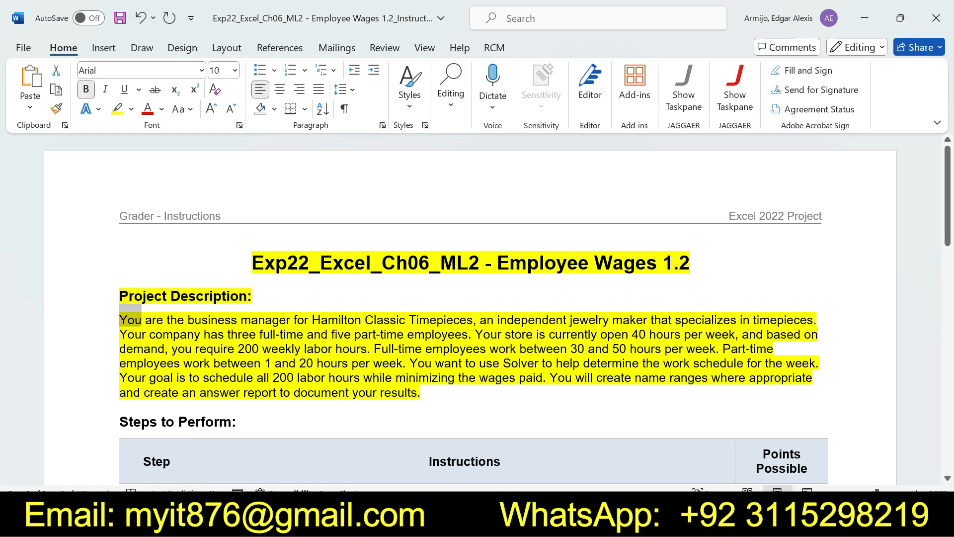
{"action": "key", "text": "shift+Right"}
{"action": "key", "text": "shift+Right"}
{"action": "key", "text": "shift+Right"}
{"action": "key", "text": "shift+Right"}
{"action": "key", "text": "shift+Right"}
{"action": "key", "text": "shift+Right"}
{"action": "key", "text": "shift+Right"}
{"action": "key", "text": "shift+Right"}
{"action": "key", "text": "shift+Right"}
{"action": "key", "text": "shift+Right"}
{"action": "key", "text": "shift+Right"}
{"action": "key", "text": "shift+Right"}
{"action": "key", "text": "shift+Right"}
{"action": "key", "text": "shift+Right"}
{"action": "key", "text": "shift+Right"}
{"action": "key", "text": "shift+Right"}
{"action": "key", "text": "shift+Right"}
{"action": "key", "text": "shift+Right"}
{"action": "key", "text": "shift+Right"}
{"action": "key", "text": "shift+Right"}
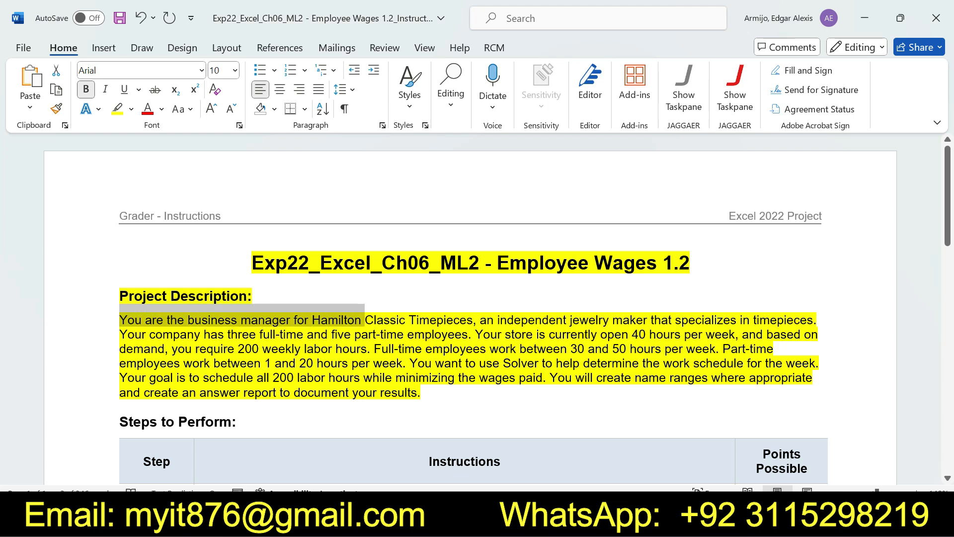
{"action": "key", "text": "shift+Right"}
{"action": "key", "text": "shift+Right"}
{"action": "key", "text": "shift+Right"}
{"action": "key", "text": "shift+Right"}
{"action": "key", "text": "shift+Right"}
{"action": "key", "text": "shift+Right"}
{"action": "key", "text": "shift+Right"}
{"action": "key", "text": "shift+Right"}
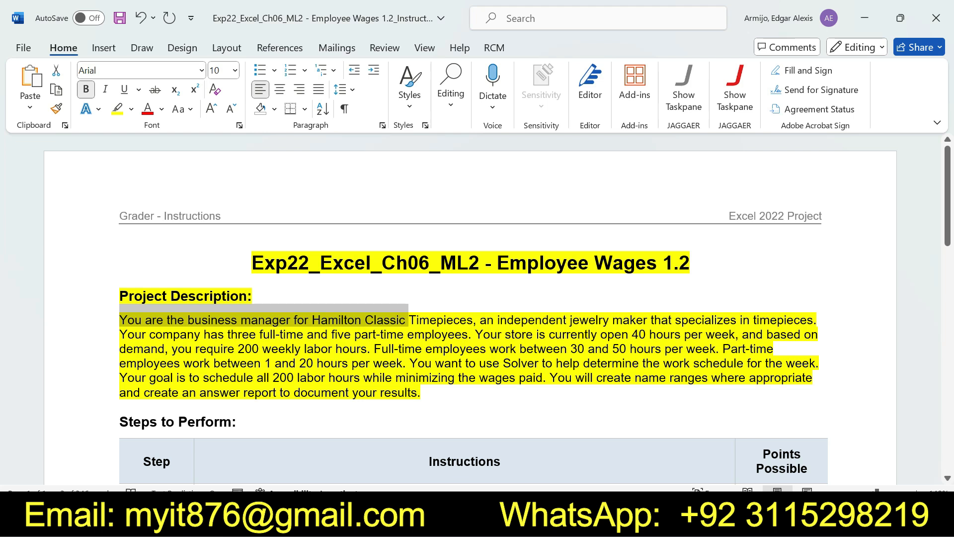
{"action": "key", "text": "shift+Right"}
{"action": "key", "text": "shift+Right"}
{"action": "key", "text": "shift+Right"}
{"action": "key", "text": "shift+Right"}
{"action": "key", "text": "shift+Right"}
{"action": "key", "text": "shift+Right"}
{"action": "key", "text": "shift+Right"}
{"action": "key", "text": "shift+Right"}
{"action": "key", "text": "shift+Right"}
{"action": "key", "text": "shift+Right"}
{"action": "key", "text": "shift+Right"}
{"action": "key", "text": "shift+Right"}
{"action": "key", "text": "shift+Right"}
{"action": "key", "text": "shift+Right"}
{"action": "key", "text": "shift+Right"}
{"action": "key", "text": "shift+Right"}
{"action": "key", "text": "shift+Right"}
{"action": "key", "text": "shift+Right"}
{"action": "key", "text": "shift+Right"}
{"action": "key", "text": "shift+Right"}
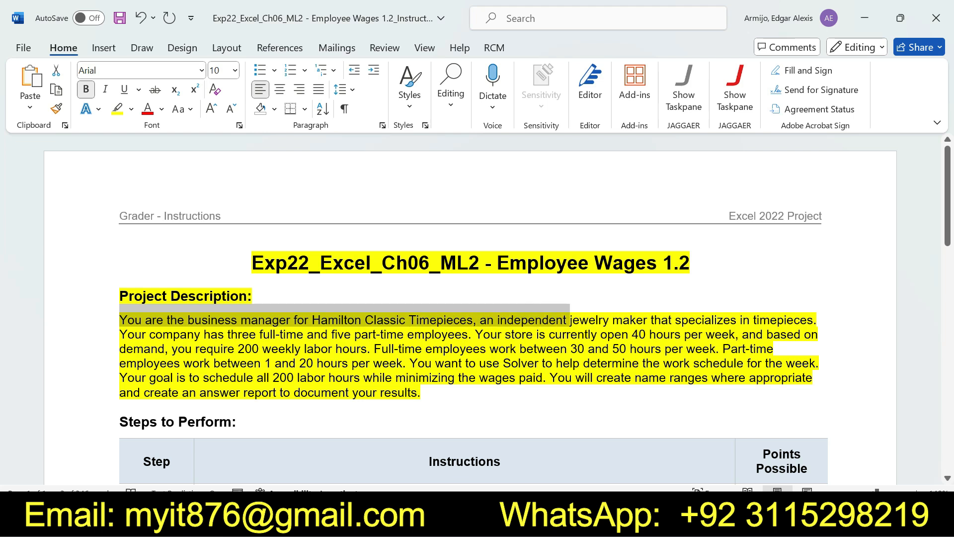
{"action": "key", "text": "shift+Right"}
{"action": "key", "text": "shift+Right"}
{"action": "key", "text": "shift+Right"}
{"action": "key", "text": "shift+Right"}
{"action": "key", "text": "shift+Right"}
{"action": "key", "text": "shift+Right"}
{"action": "key", "text": "shift+Right"}
{"action": "key", "text": "shift+Right"}
{"action": "key", "text": "shift+Right"}
{"action": "key", "text": "shift+Right"}
{"action": "key", "text": "shift+Right"}
{"action": "key", "text": "shift+Right"}
{"action": "key", "text": "shift+Right"}
{"action": "key", "text": "shift+Right"}
{"action": "key", "text": "shift+Right"}
{"action": "key", "text": "shift+Right"}
{"action": "key", "text": "shift+Right"}
{"action": "key", "text": "shift+Right"}
{"action": "key", "text": "shift+Right"}
{"action": "key", "text": "shift+Right"}
{"action": "key", "text": "shift+Right"}
{"action": "key", "text": "shift+Right"}
{"action": "key", "text": "shift+Right"}
{"action": "key", "text": "shift+Right"}
{"action": "key", "text": "shift+Right"}
{"action": "key", "text": "shift+Right"}
{"action": "key", "text": "shift+Right"}
{"action": "key", "text": "shift+Right"}
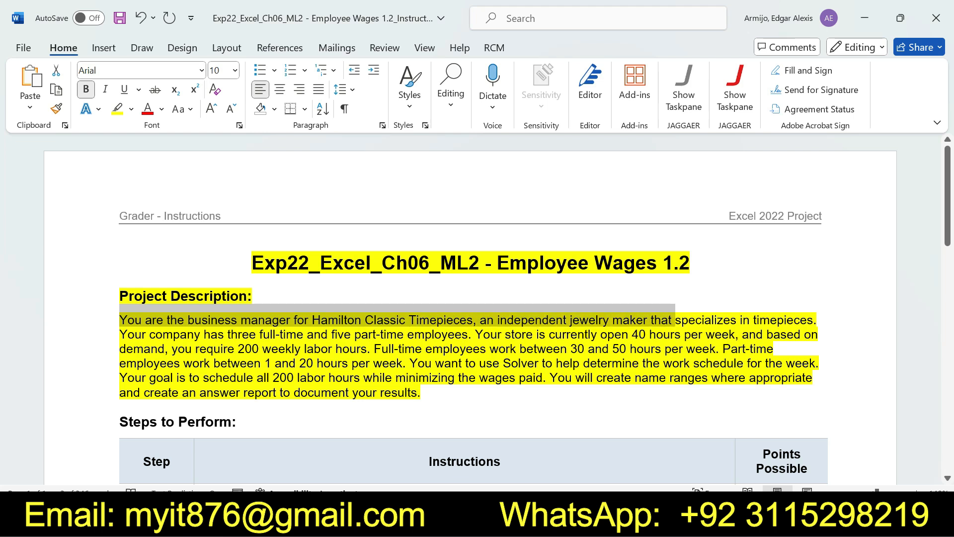
{"action": "key", "text": "shift+Right"}
{"action": "key", "text": "shift+Right"}
{"action": "key", "text": "shift+Right"}
{"action": "key", "text": "shift+Right"}
{"action": "key", "text": "shift+Right"}
{"action": "key", "text": "shift+Right"}
{"action": "key", "text": "shift+Right"}
{"action": "key", "text": "shift+Right"}
{"action": "key", "text": "shift+Right"}
{"action": "key", "text": "shift+Right"}
{"action": "key", "text": "shift+Right"}
{"action": "key", "text": "shift+Right"}
{"action": "key", "text": "shift+Right"}
{"action": "key", "text": "shift+Right"}
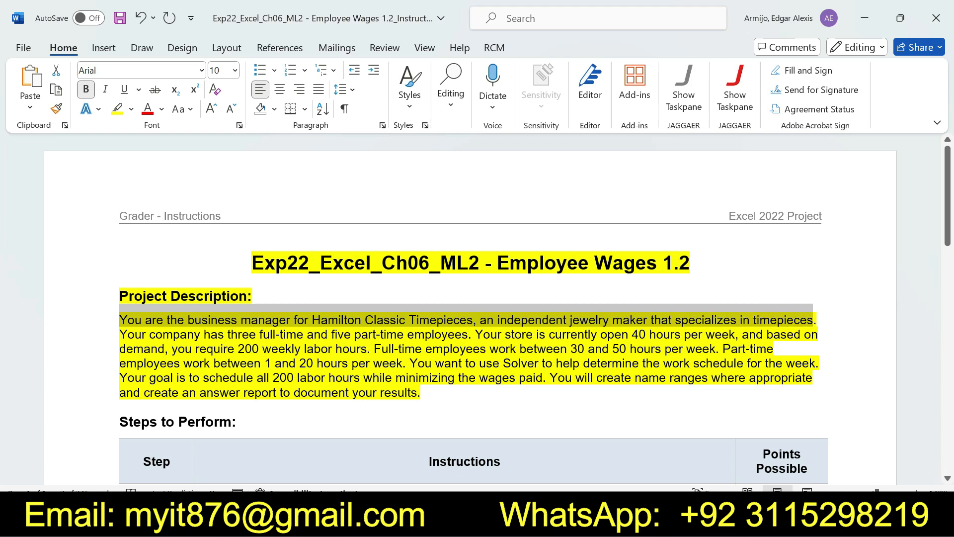
{"action": "left_click_drag", "start_coordinate": [813, 320], "coordinate": [813, 320]}
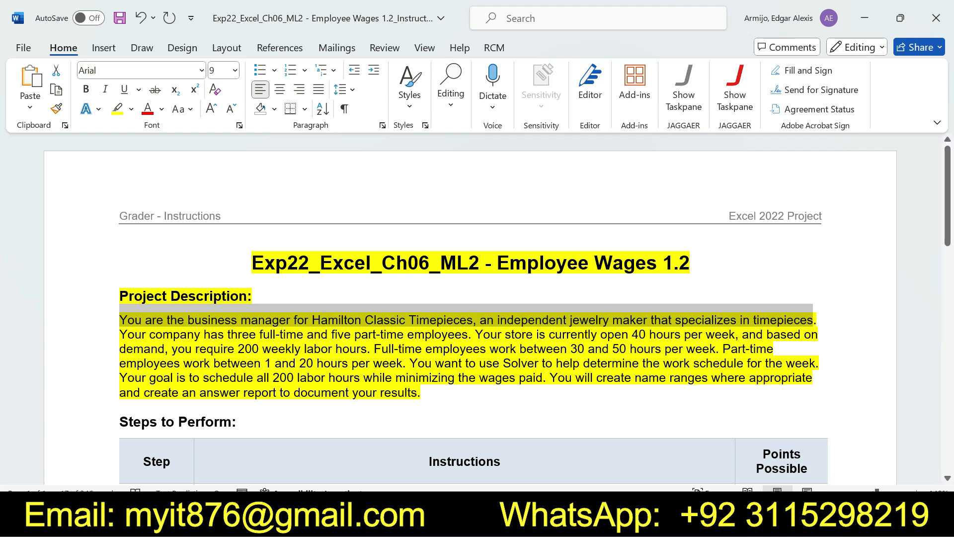
{"action": "left_click_drag", "start_coordinate": [119, 334], "coordinate": [428, 392]}
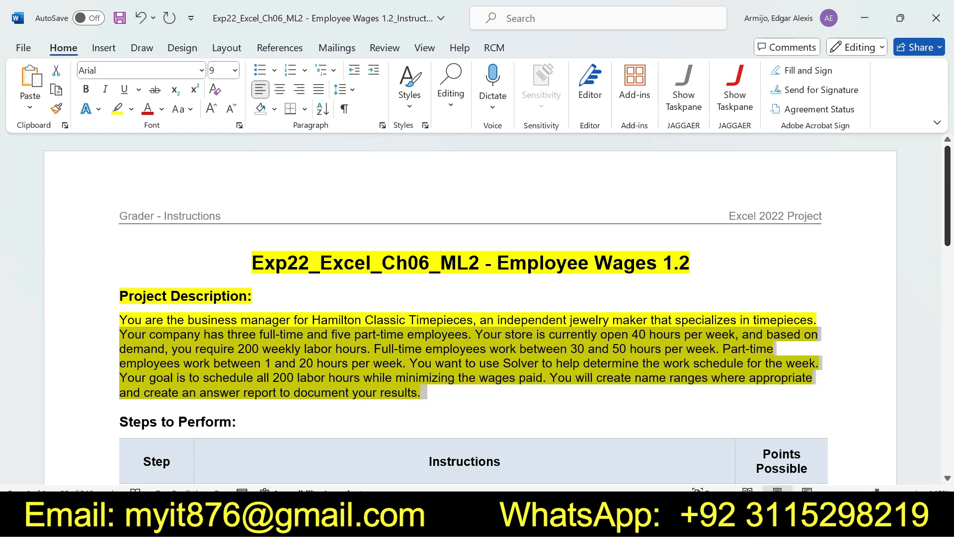
- Highlight the step 1 instruction in the Steps to Perform table in yellow and read it
{"action": "scroll", "coordinate": [496, 309], "scroll_direction": "down", "scroll_amount": 8}
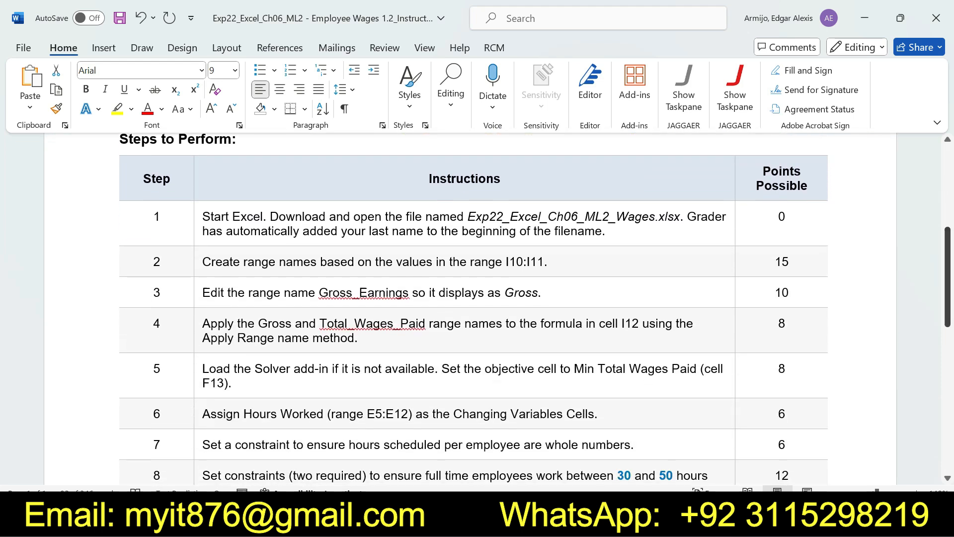
{"action": "left_click", "coordinate": [198, 221]}
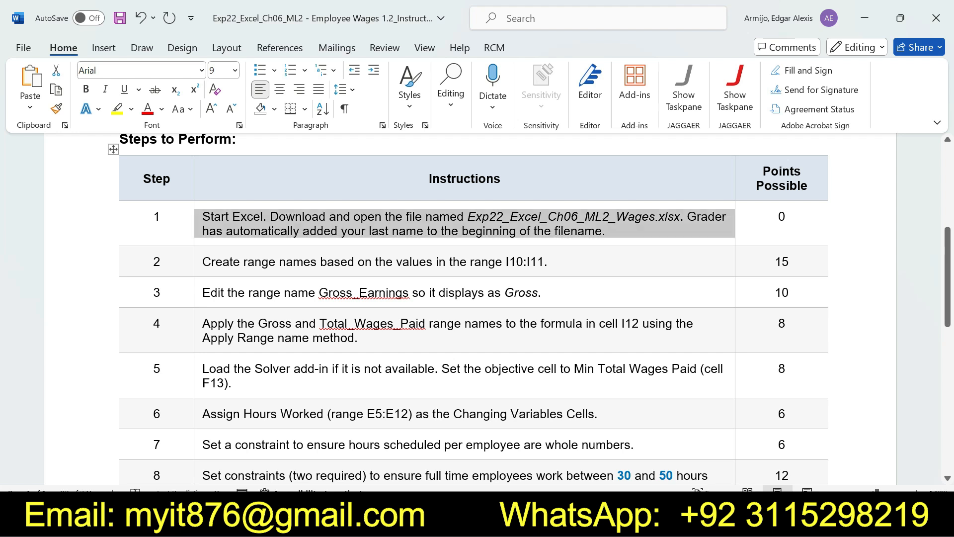
{"action": "left_click", "coordinate": [263, 200]}
{"action": "left_click", "coordinate": [261, 231]}
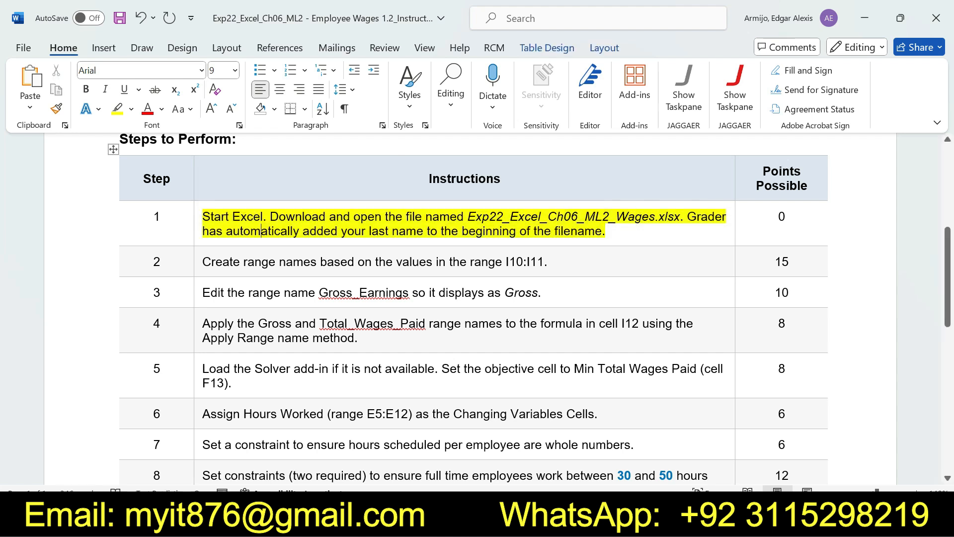
{"action": "left_click_drag", "start_coordinate": [202, 216], "coordinate": [605, 231]}
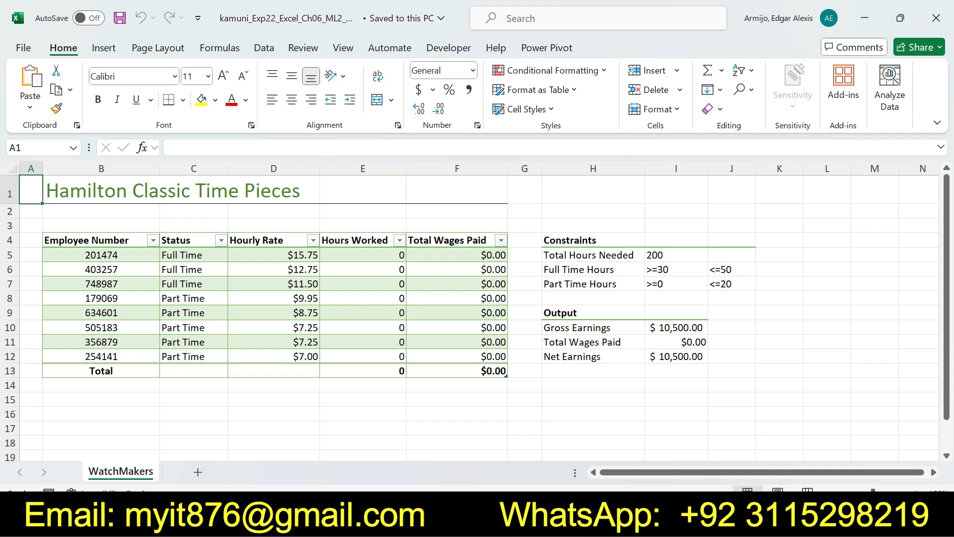
- Look over the WatchMakers worksheet in Excel, return to the Word instructions and undo the highlight on the step 1 instruction
{"action": "left_click", "coordinate": [363, 328]}
{"action": "mouse_move", "coordinate": [947, 286]}
{"action": "left_mouse_down"}
{"action": "mouse_move", "coordinate": [947, 298]}
{"action": "mouse_move", "coordinate": [946, 286]}
{"action": "left_mouse_up"}
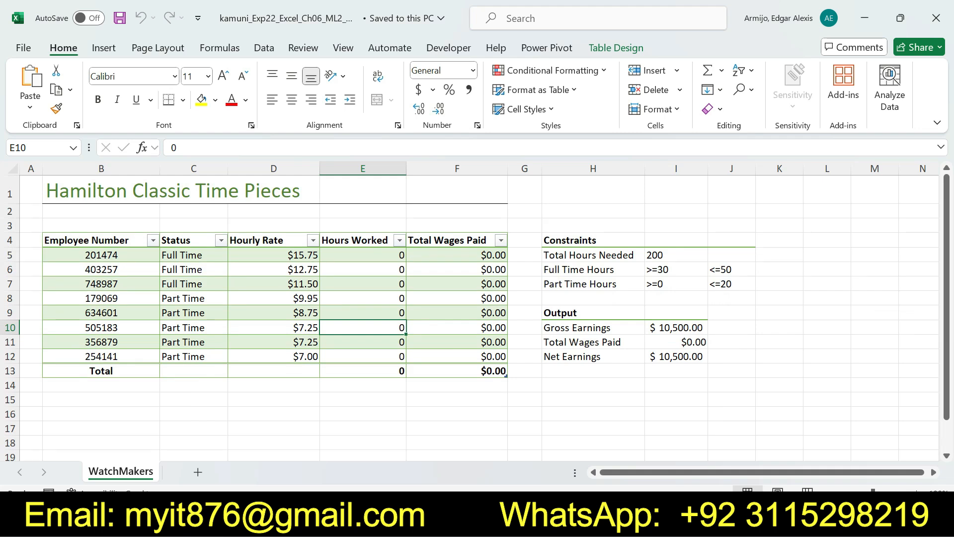
{"action": "key", "text": "alt+Tab"}
{"action": "key", "text": "ctrl+z"}
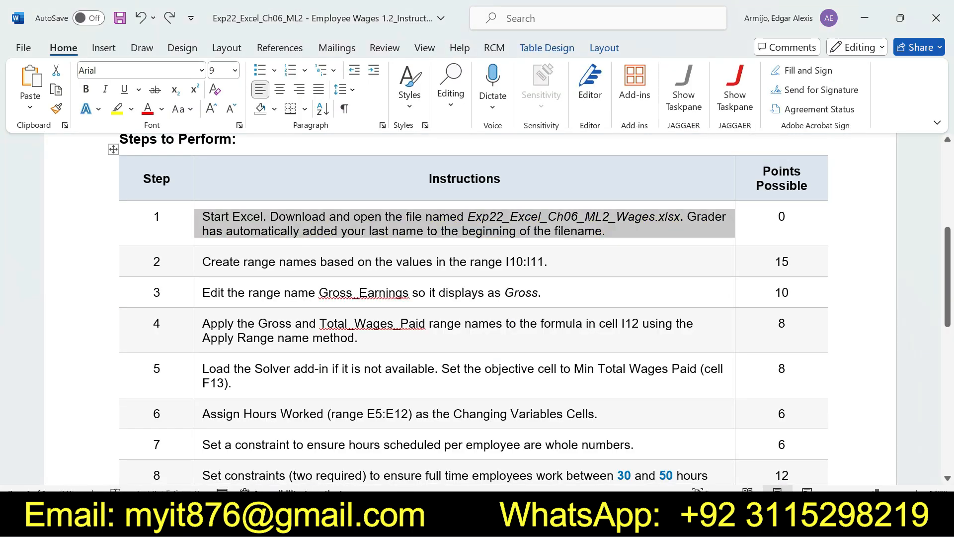
- Highlight the step 2 instruction about creating range names from I10:I11 in yellow and start reading it
{"action": "left_click", "coordinate": [198, 262]}
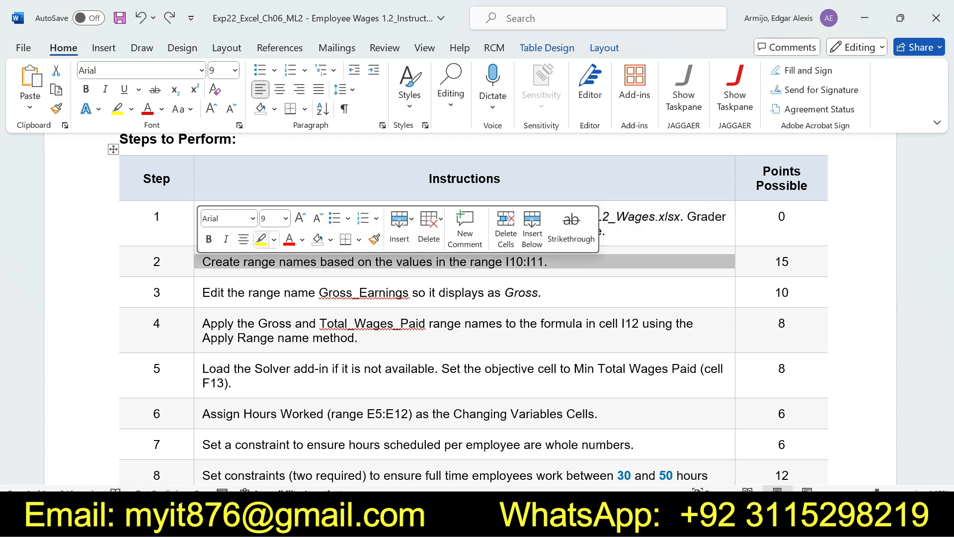
{"action": "left_click", "coordinate": [260, 239]}
{"action": "left_click_drag", "start_coordinate": [203, 262], "coordinate": [240, 262]}
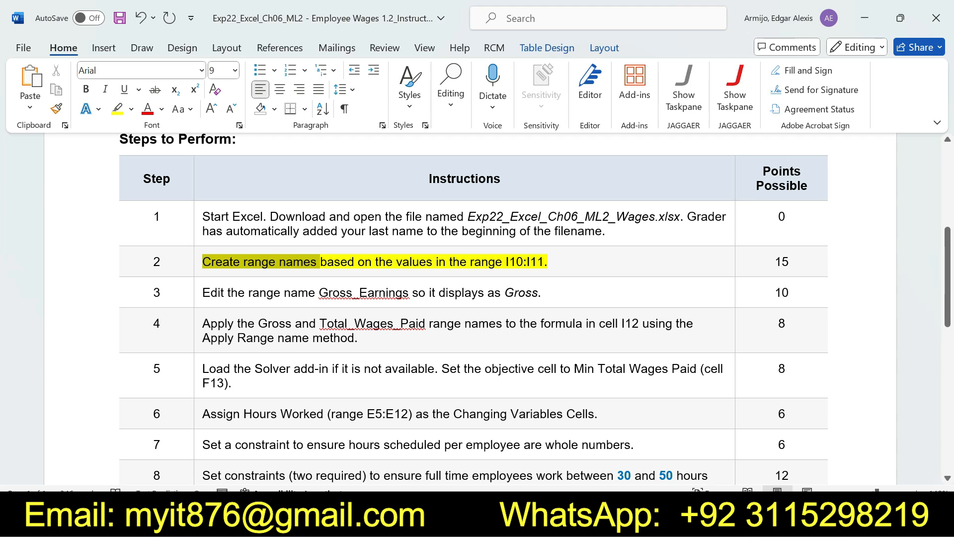
- Read the rest of the highlighted step 2 instruction, marking its text while following along
{"action": "key", "text": "ctrl+shift+Right"}
{"action": "key", "text": "ctrl+shift+Right"}
{"action": "key", "text": "ctrl+shift+Right"}
{"action": "key", "text": "ctrl+shift+Right"}
{"action": "key", "text": "ctrl+shift+Right"}
{"action": "key", "text": "ctrl+shift+Right"}
{"action": "key", "text": "ctrl+shift+Right"}
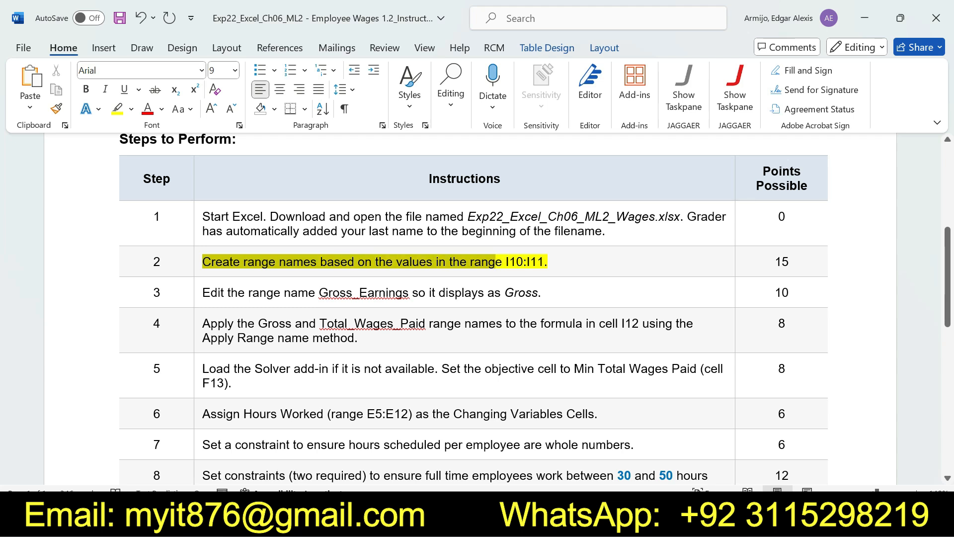
- Copy the reference I10:I11 from the step 2 instruction and use it to select that range on the WatchMakers worksheet in Excel
{"action": "left_click_drag", "start_coordinate": [505, 261], "coordinate": [544, 261]}
{"action": "key", "text": "ctrl+c"}
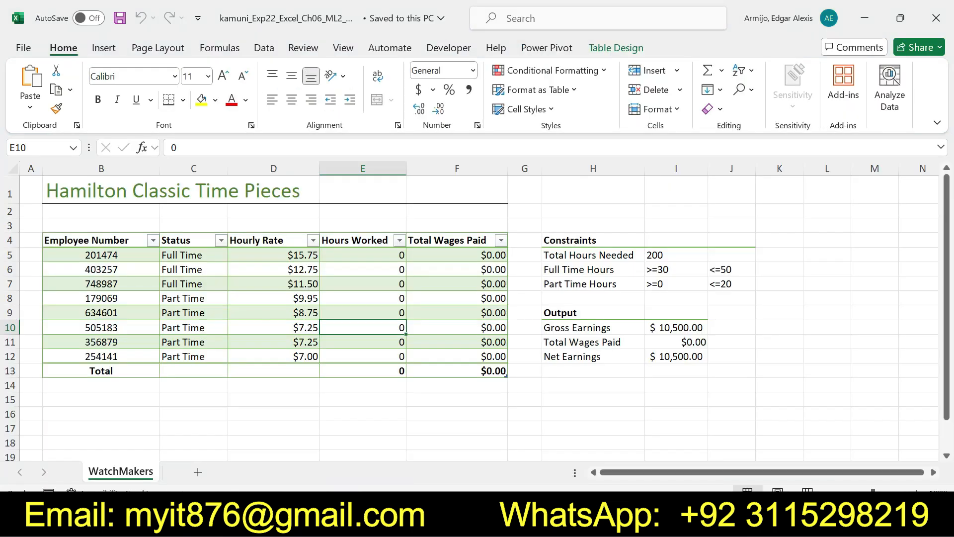
{"action": "key", "text": "alt+Tab"}
{"action": "left_click", "coordinate": [44, 148]}
{"action": "key", "text": "ctrl+v"}
{"action": "key", "text": "Return"}
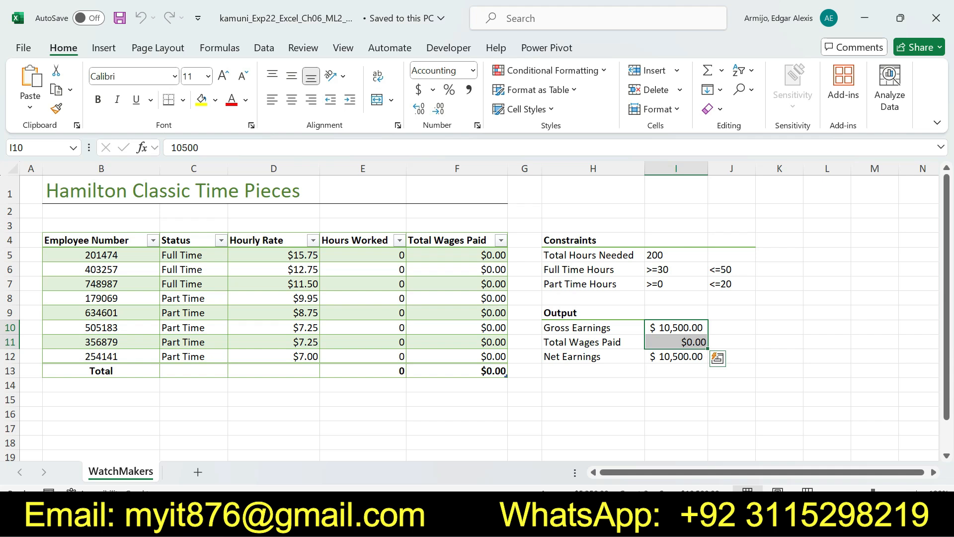
{"action": "left_click", "coordinate": [103, 48]}
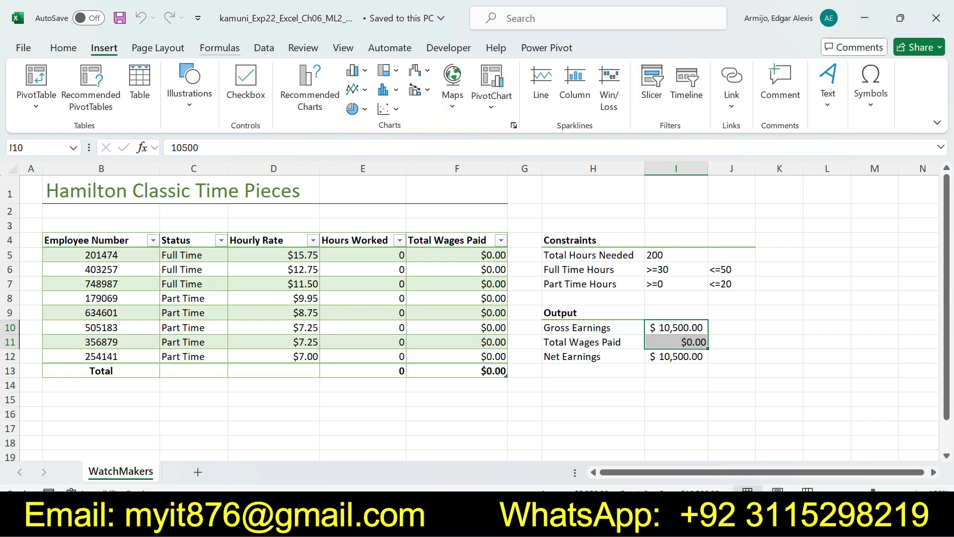
{"action": "left_click", "coordinate": [219, 47]}
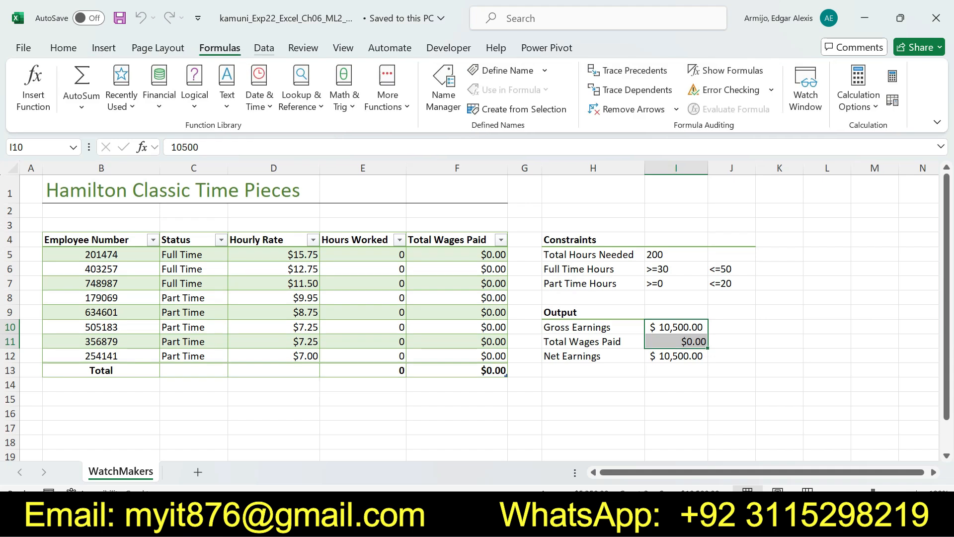
{"action": "left_click", "coordinate": [264, 48]}
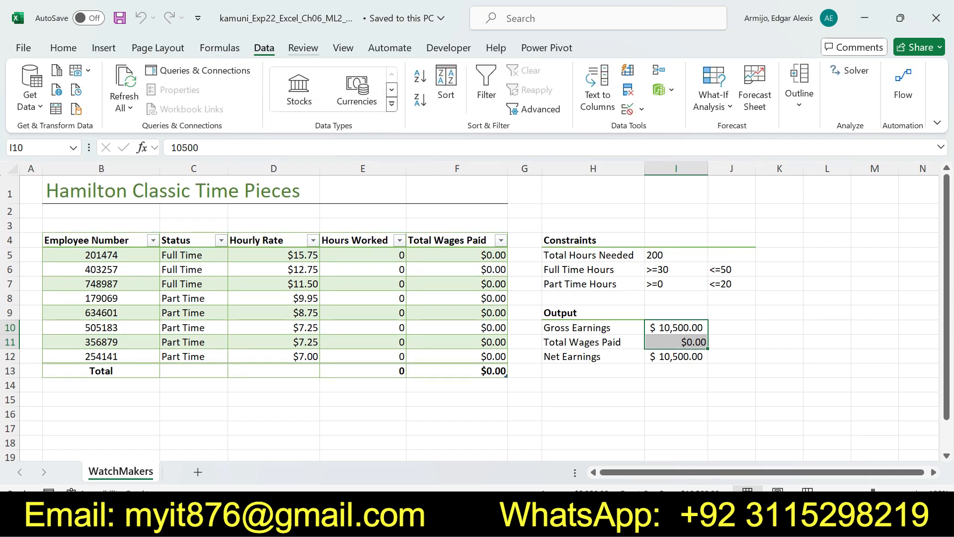
{"action": "left_click", "coordinate": [303, 48]}
{"action": "left_click", "coordinate": [343, 48]}
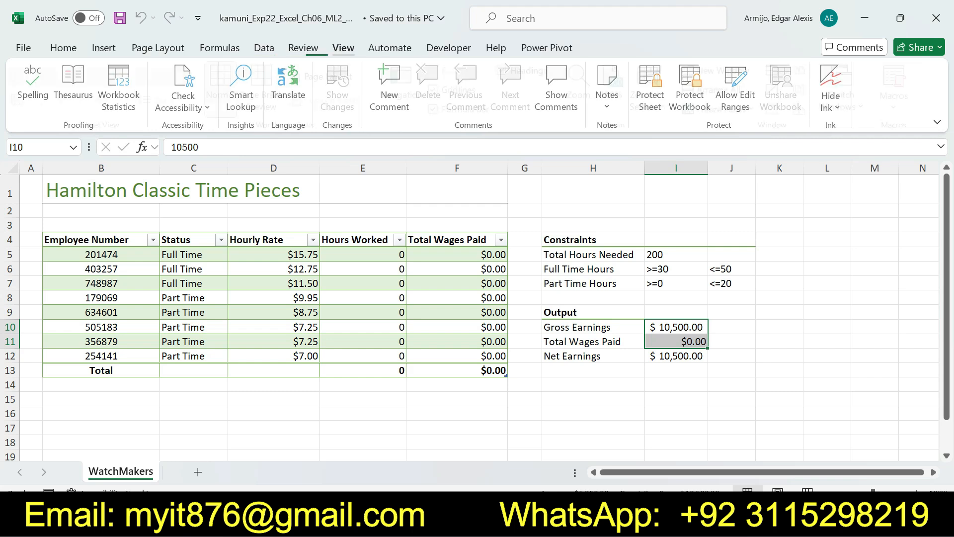
{"action": "left_click", "coordinate": [390, 48]}
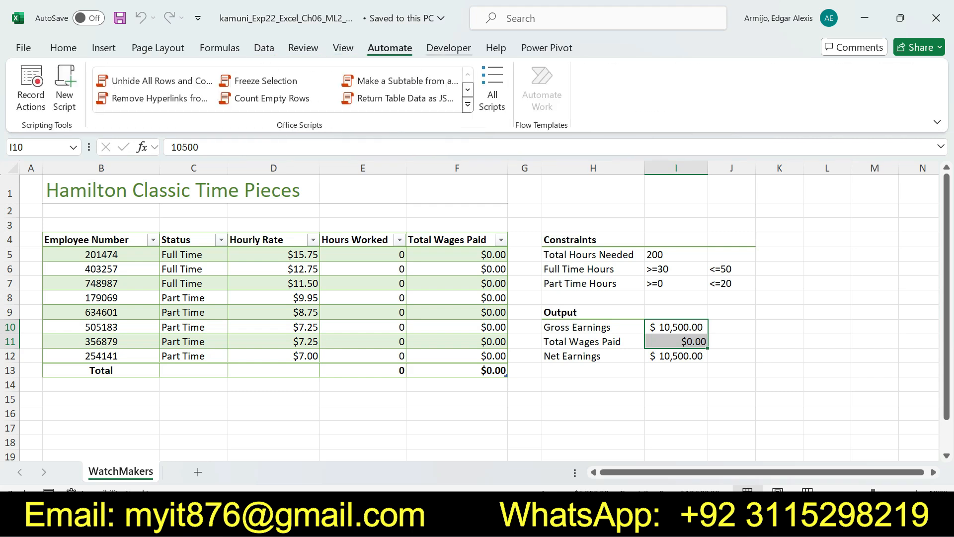
{"action": "left_click", "coordinate": [158, 47]}
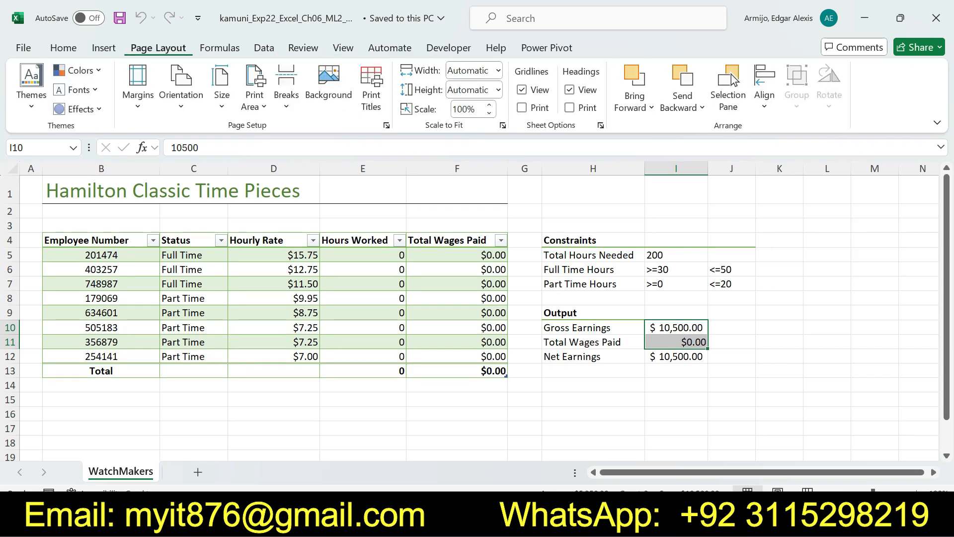
{"action": "left_click", "coordinate": [104, 48]}
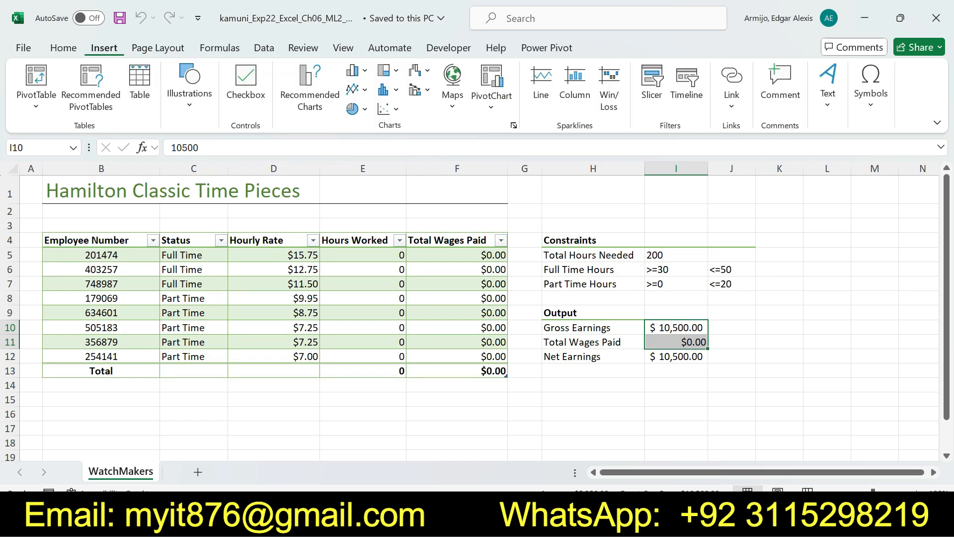
- Define a new workbook-scope name Gross for the range I10:I11 in the Name Manager, rechecking the step 2 instruction in Word
{"action": "left_click", "coordinate": [219, 48]}
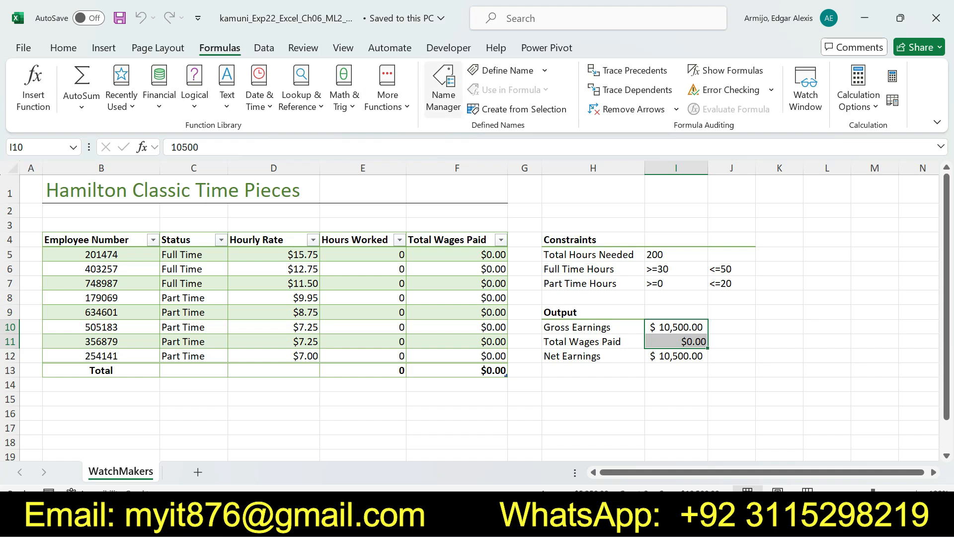
{"action": "left_click", "coordinate": [444, 90]}
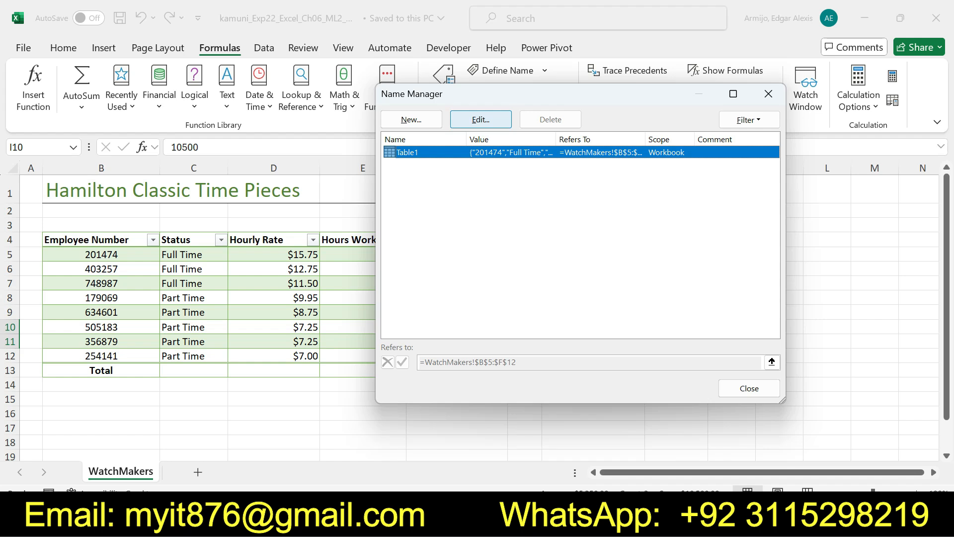
{"action": "key", "text": "alt+Tab"}
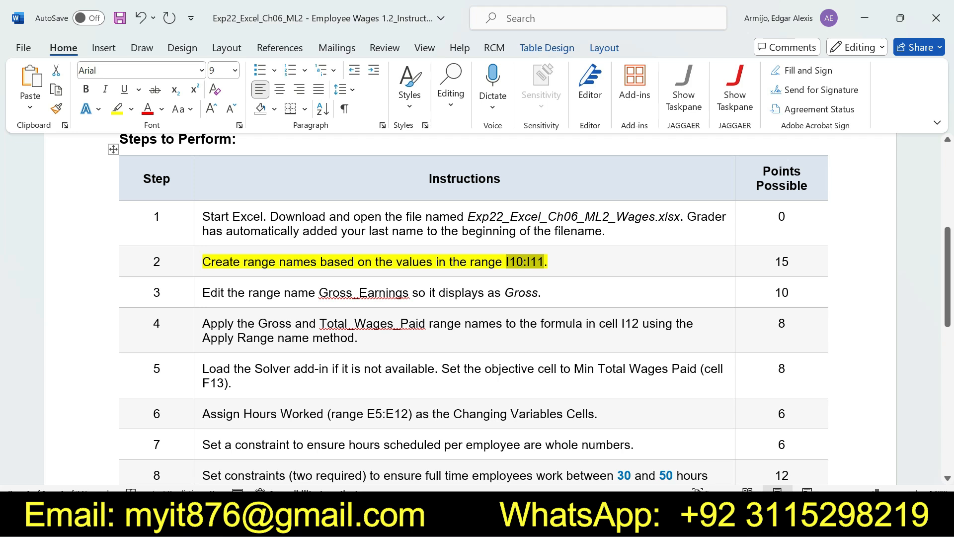
{"action": "key", "text": "alt+Tab"}
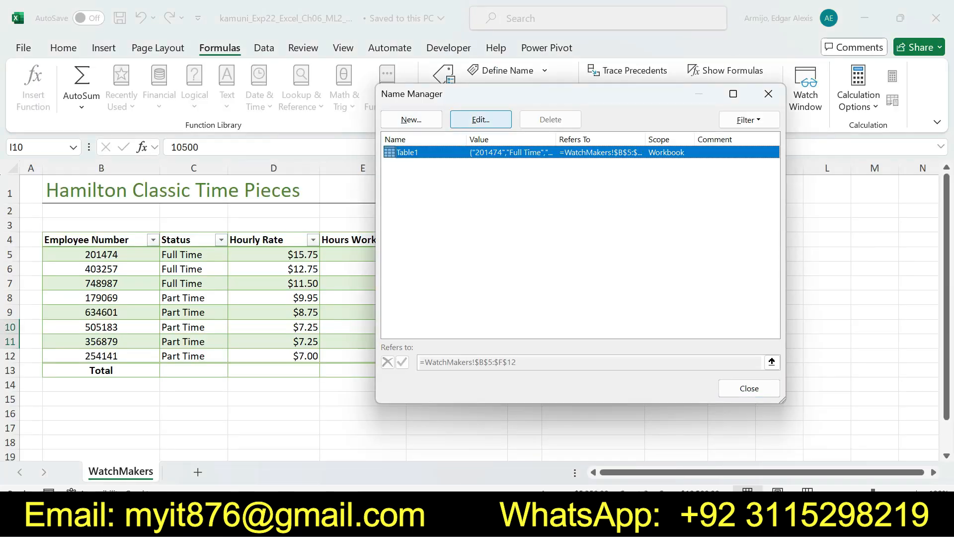
{"action": "left_click", "coordinate": [411, 119]}
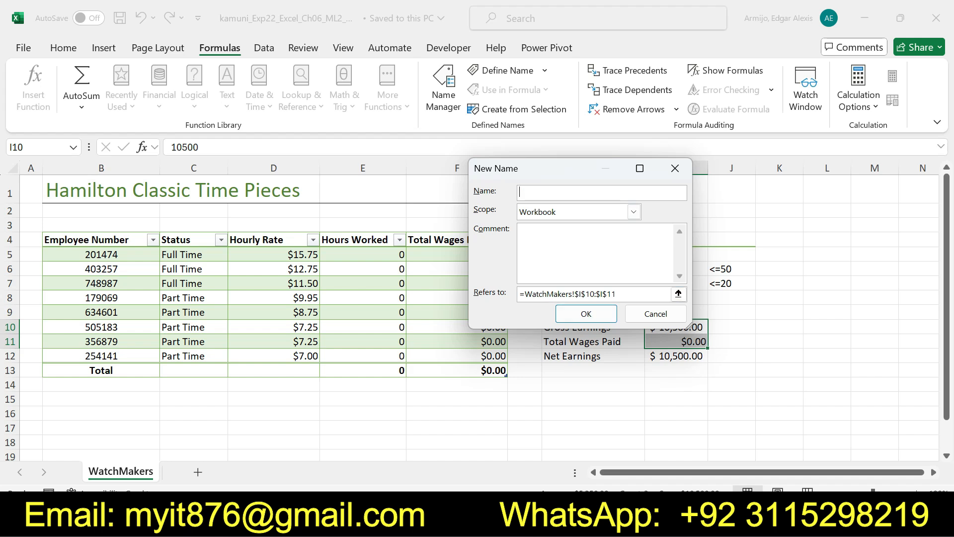
{"action": "key", "text": "alt+Tab"}
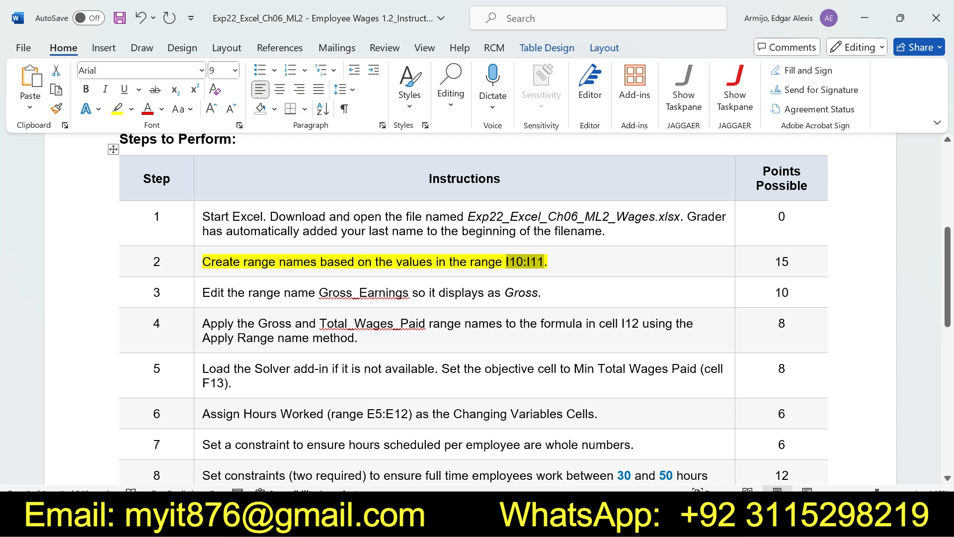
{"action": "key", "text": "Menu"}
{"action": "key", "text": "Escape"}
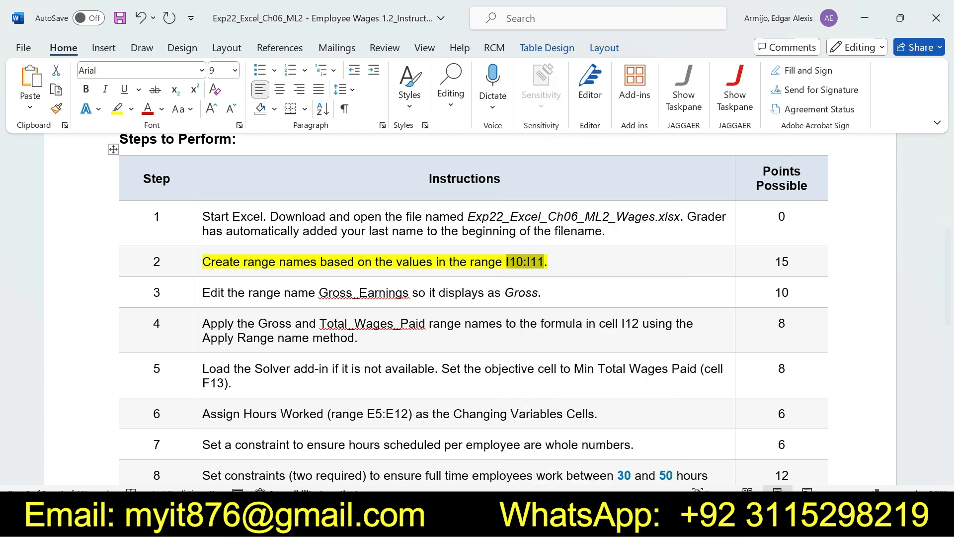
{"action": "key", "text": "alt+Tab"}
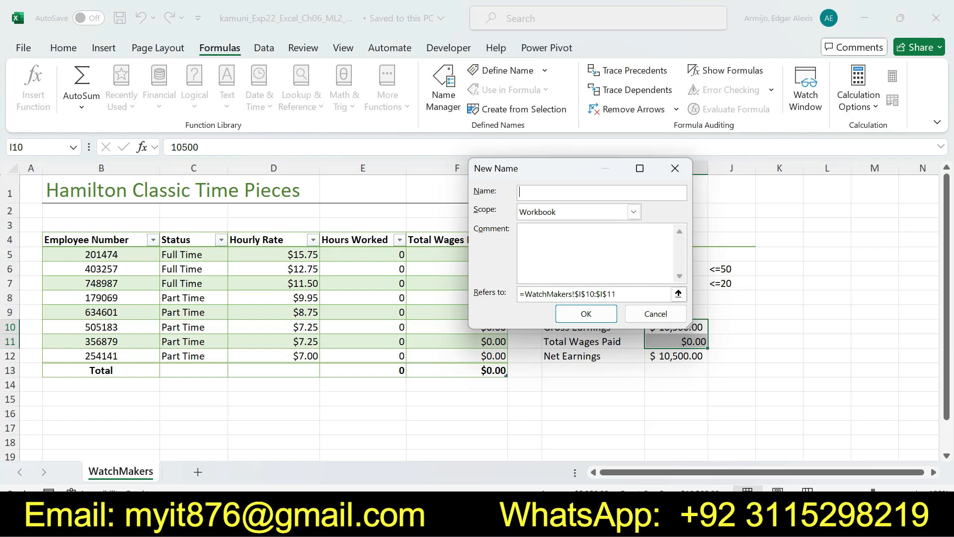
{"action": "type", "text": "Gross"}
{"action": "left_click", "coordinate": [678, 293]}
{"action": "left_click", "coordinate": [677, 192]}
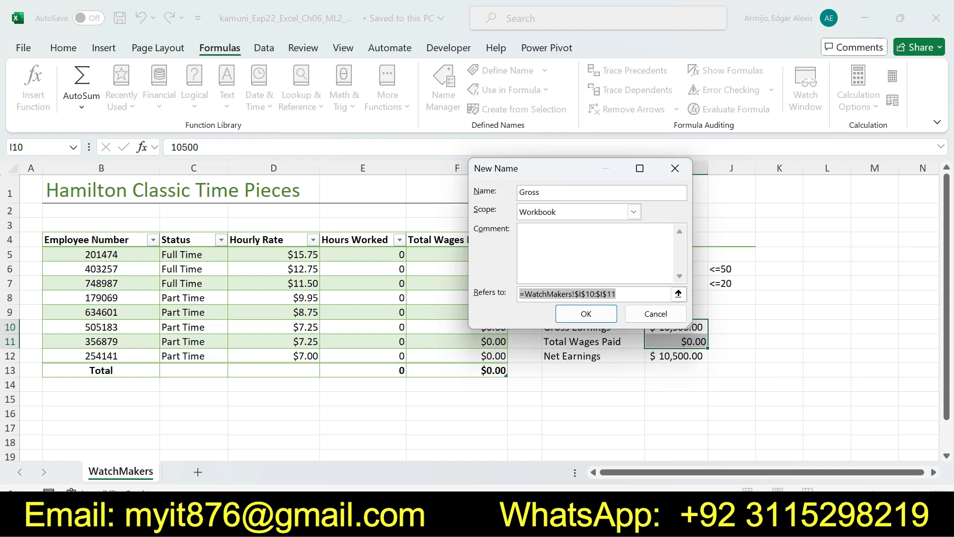
{"action": "left_click", "coordinate": [547, 192]}
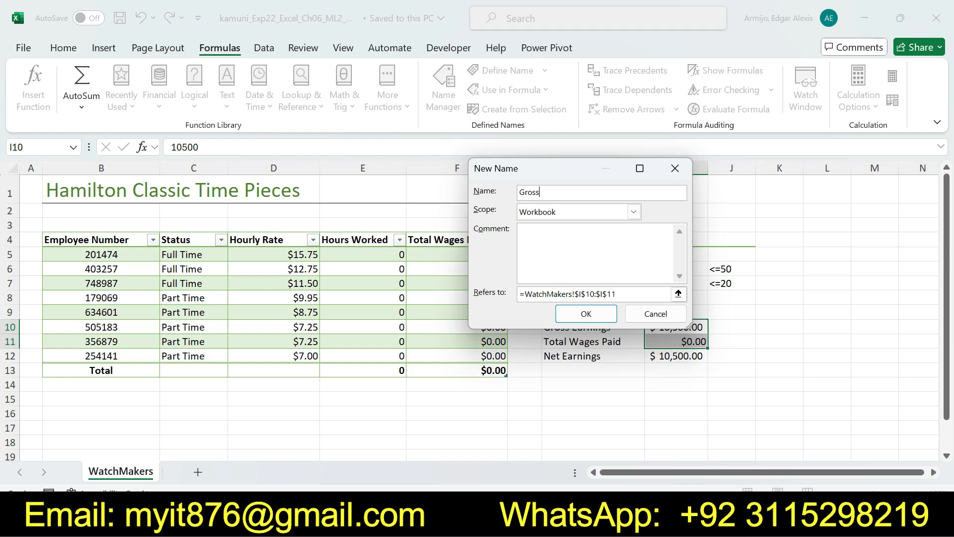
{"action": "left_click", "coordinate": [586, 314]}
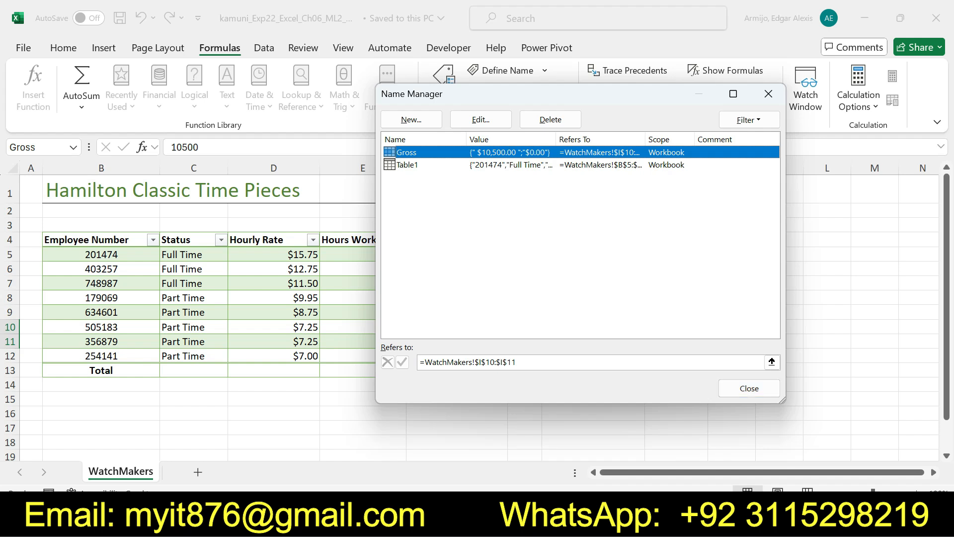
- Review the definition of the name Gross and close the Name Manager
{"action": "left_click", "coordinate": [481, 119]}
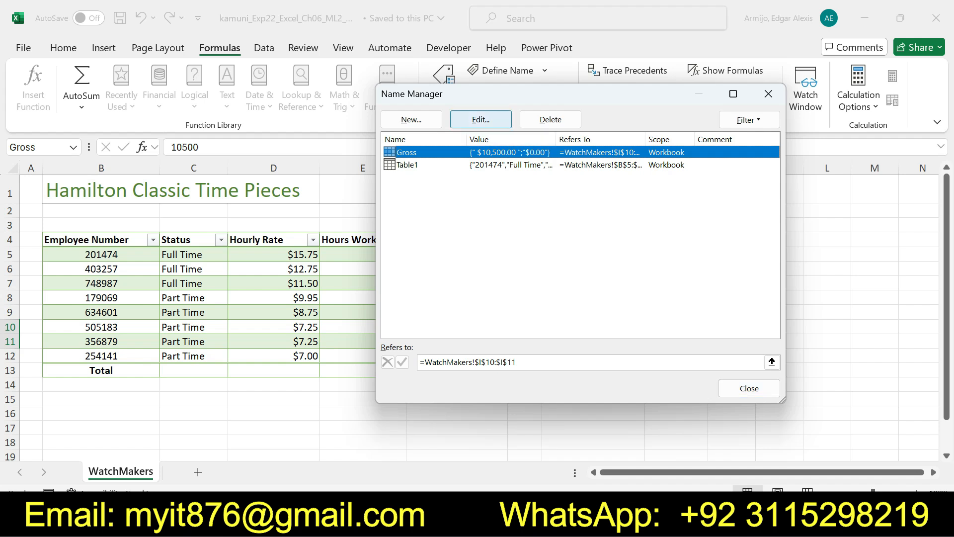
{"action": "left_click", "coordinate": [547, 192]}
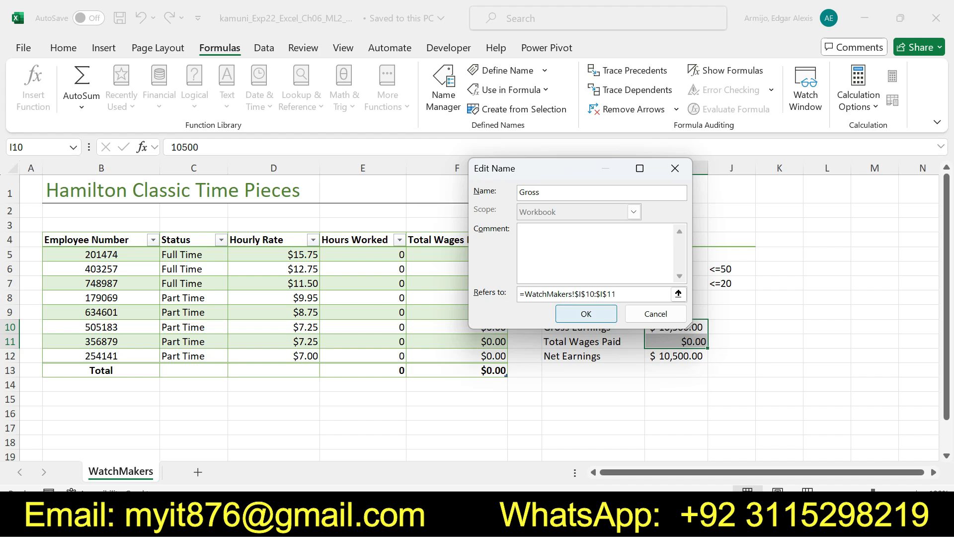
{"action": "left_click", "coordinate": [586, 314]}
{"action": "left_click", "coordinate": [749, 388]}
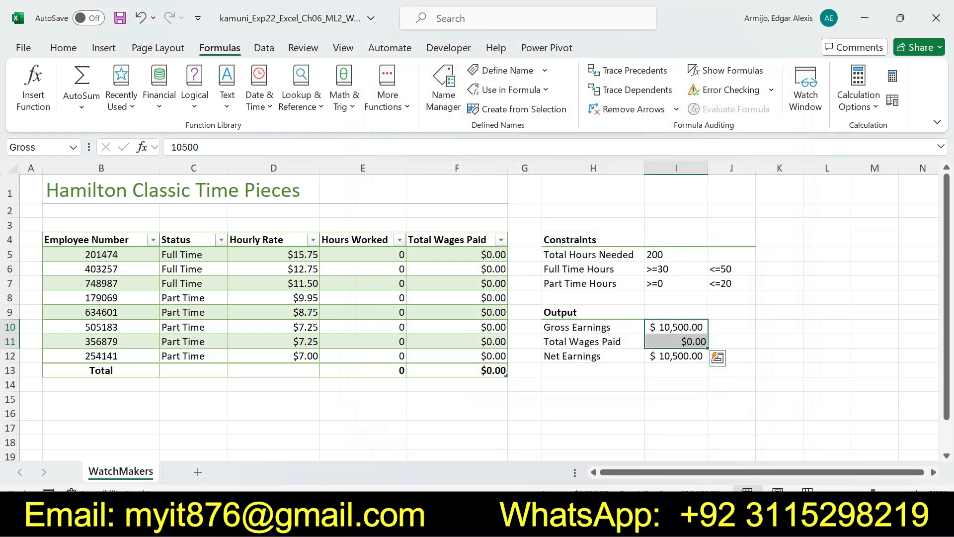
- Switch to the Word instructions, undo the highlight on the step 2 instruction, then highlight the step 3 instruction in yellow and read it
{"action": "key", "text": "alt+Tab"}
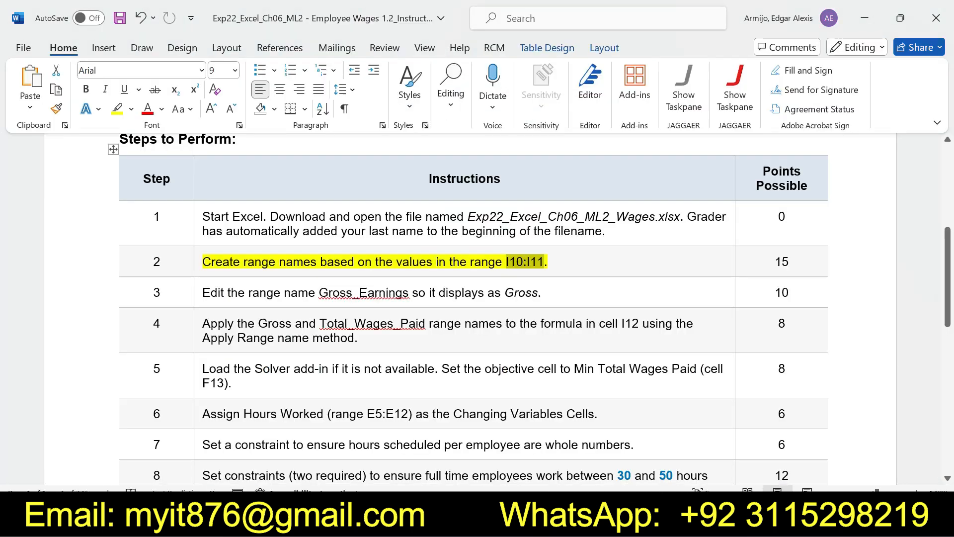
{"action": "key", "text": "ctrl+z"}
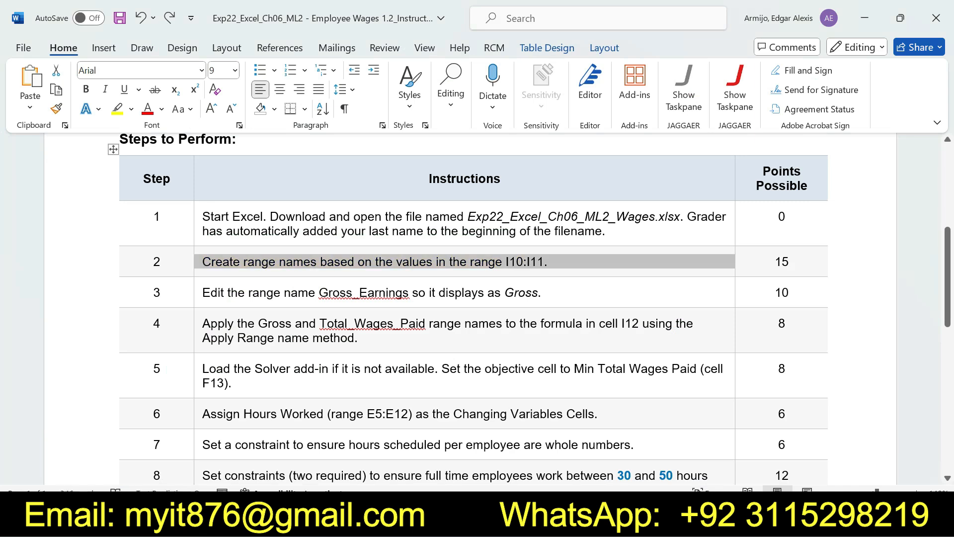
{"action": "left_click", "coordinate": [198, 292]}
{"action": "left_click", "coordinate": [262, 267]}
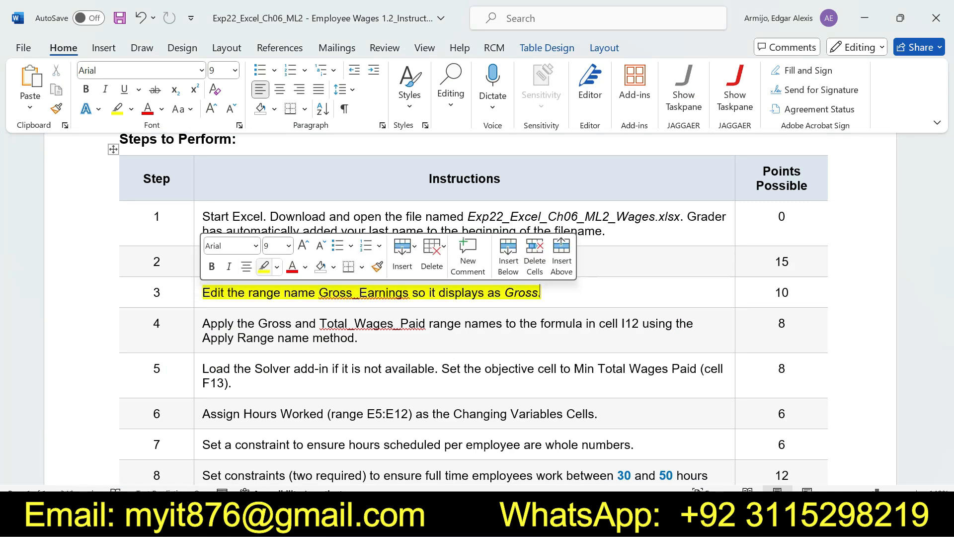
{"action": "scroll", "coordinate": [477, 308], "scroll_direction": "down", "scroll_amount": 3}
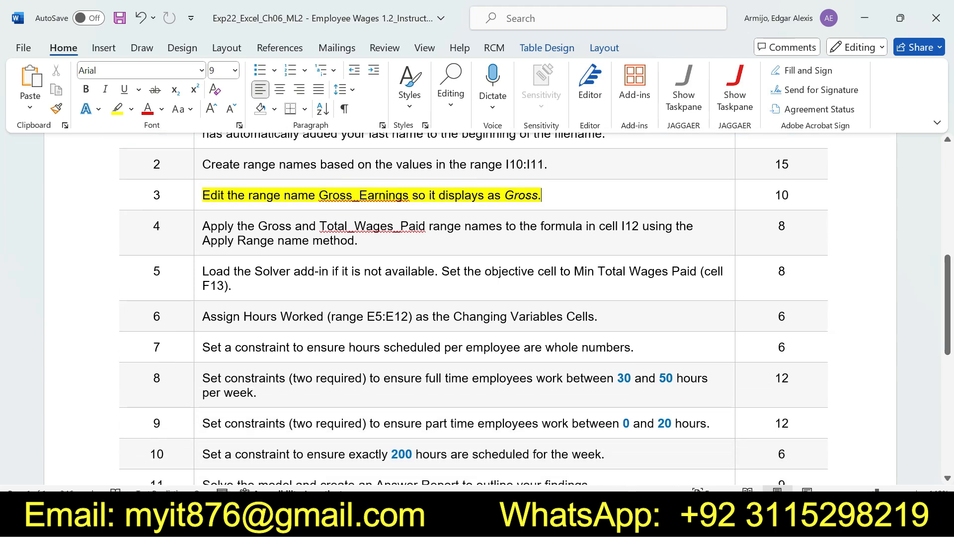
{"action": "left_click_drag", "start_coordinate": [202, 195], "coordinate": [541, 196]}
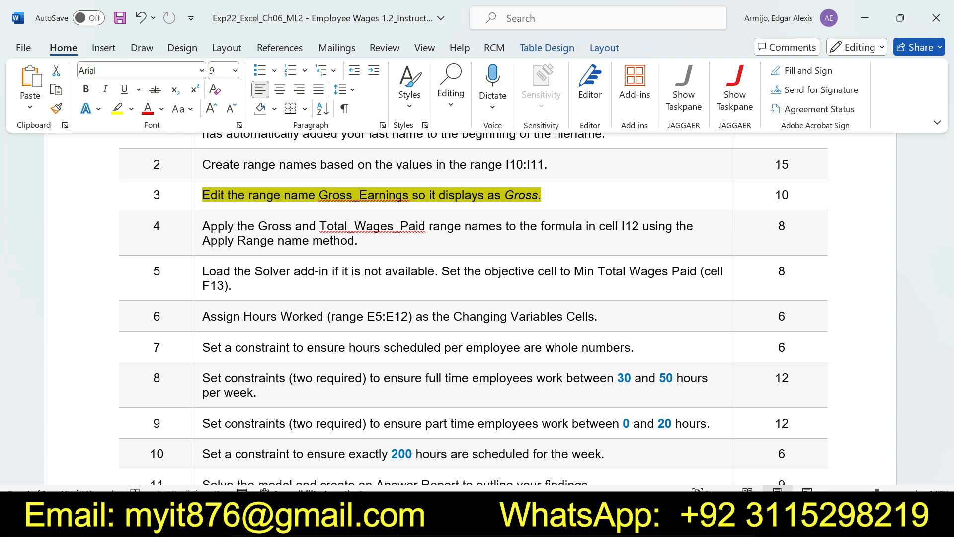
- Switch to Excel and define a new workbook-scope name Total_Wages_Paid for I10:I11, rechecking the name's spelling in the Word instructions
{"action": "key", "text": "alt+Tab"}
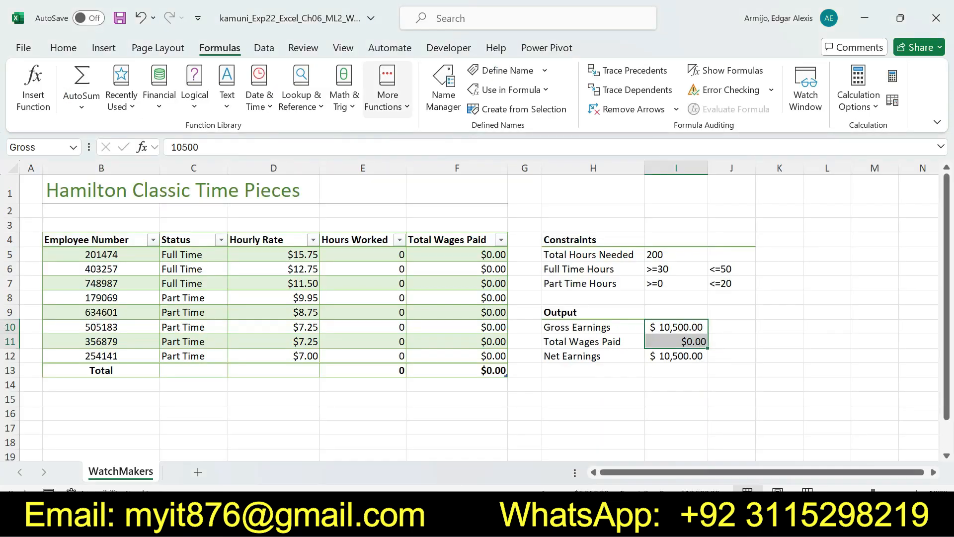
{"action": "left_click", "coordinate": [443, 90]}
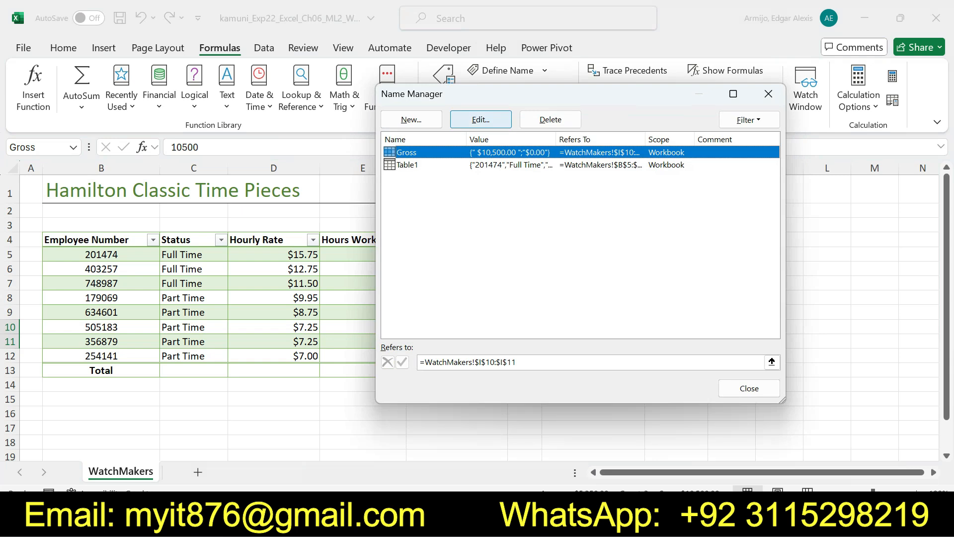
{"action": "left_click", "coordinate": [411, 120]}
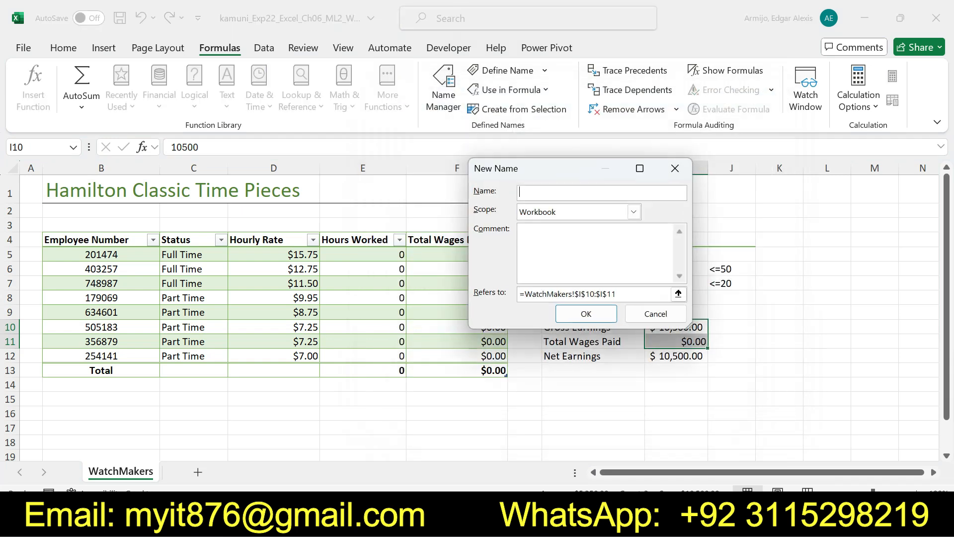
{"action": "type", "text": "Total_Wages_"}
{"action": "key", "text": "alt+Tab"}
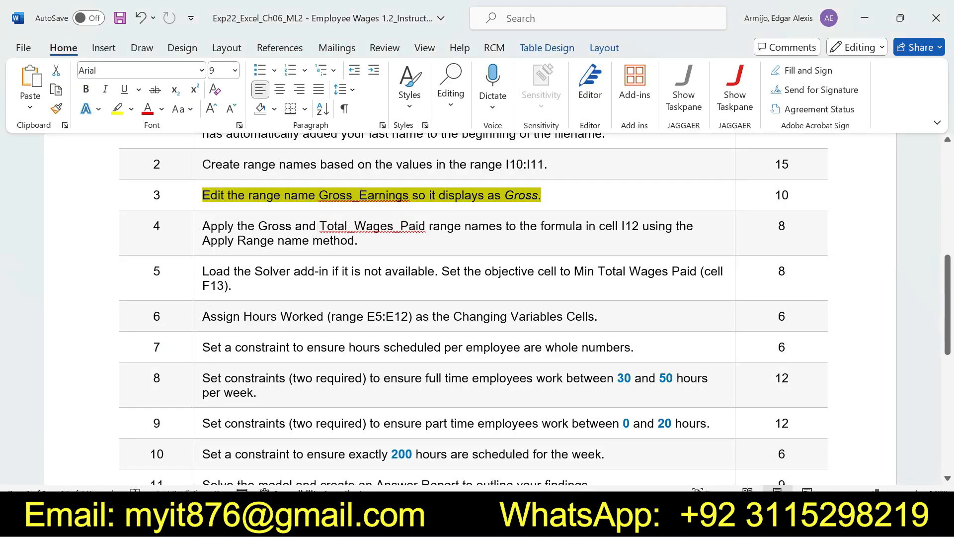
{"action": "key", "text": "alt+Tab"}
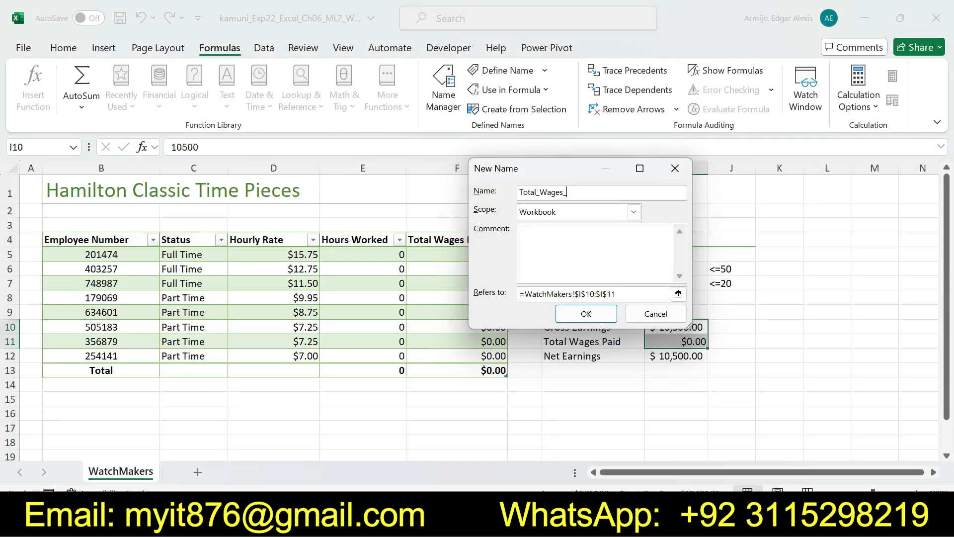
{"action": "type", "text": "Paid"}
{"action": "left_click", "coordinate": [678, 293]}
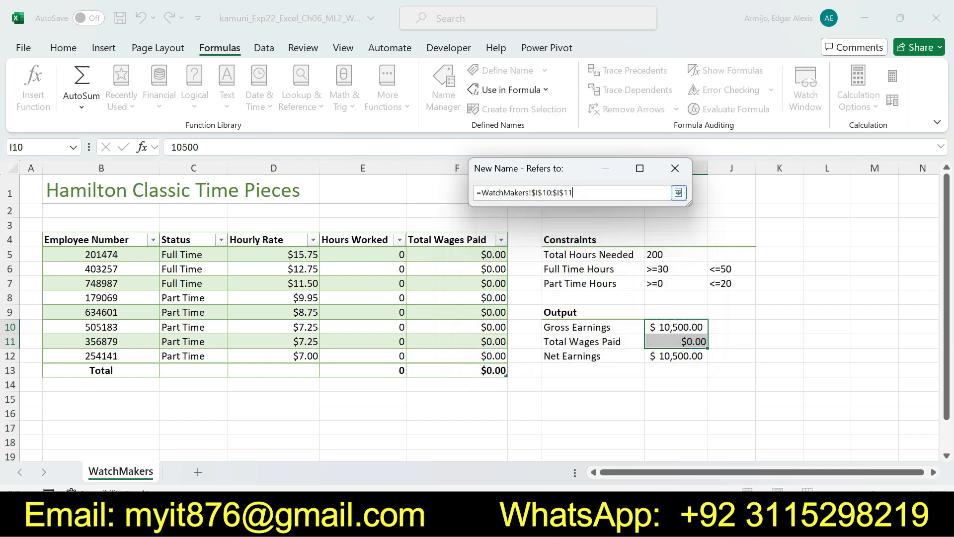
{"action": "left_click", "coordinate": [678, 192]}
{"action": "left_click", "coordinate": [586, 314]}
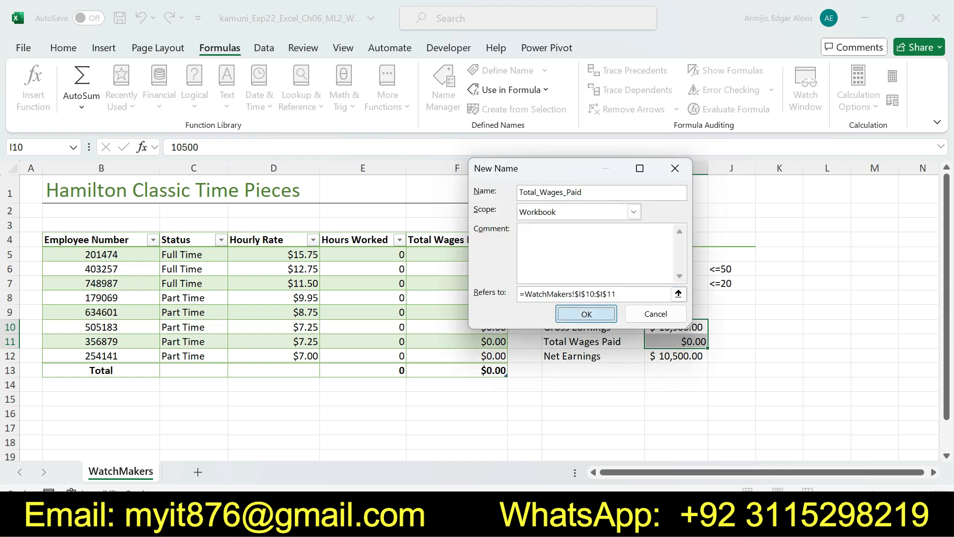
- Review the definition of the name Gross again and close the Name Manager
{"action": "left_click", "coordinate": [497, 153]}
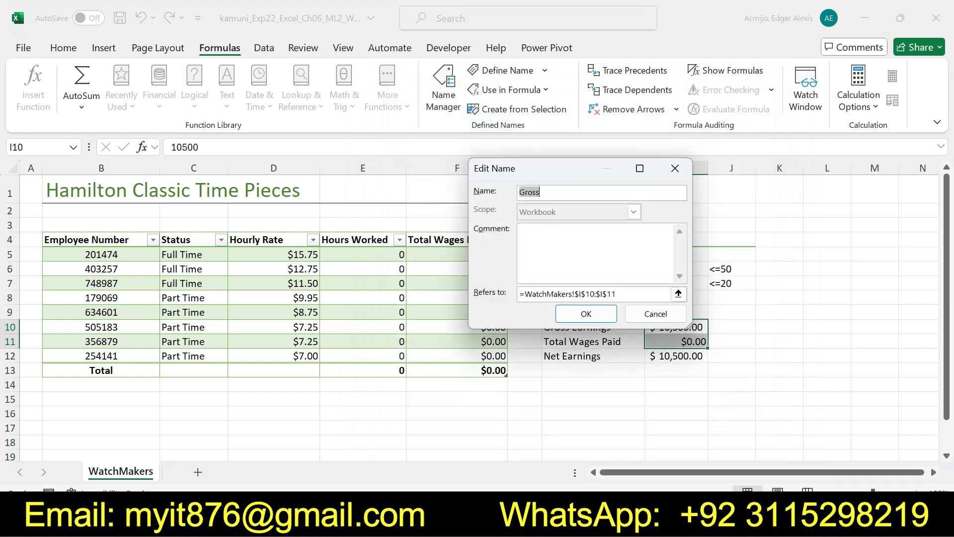
{"action": "left_click", "coordinate": [540, 192]}
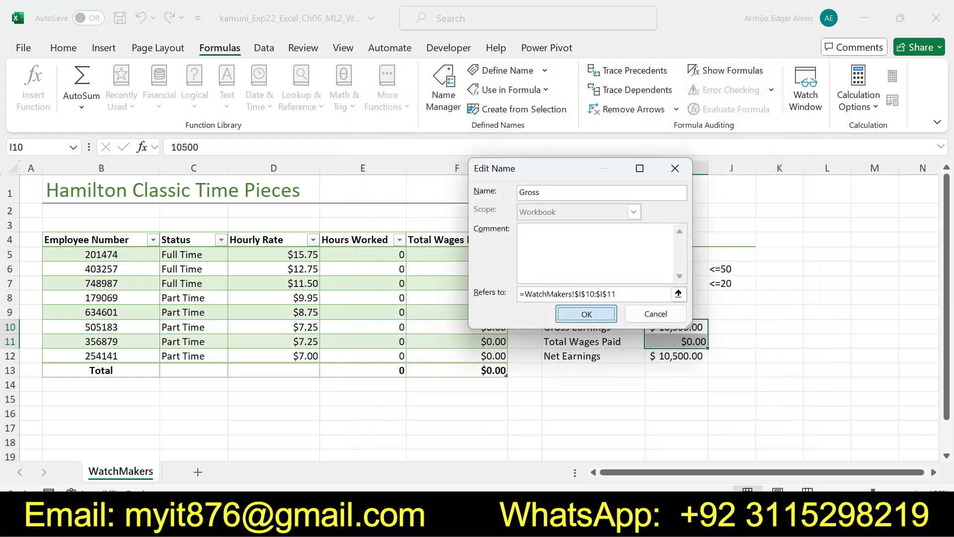
{"action": "left_click", "coordinate": [586, 314]}
{"action": "left_click", "coordinate": [742, 382]}
- Select the range I10:I11 on the WatchMakers worksheet to check the name assigned to it
{"action": "left_click", "coordinate": [457, 298]}
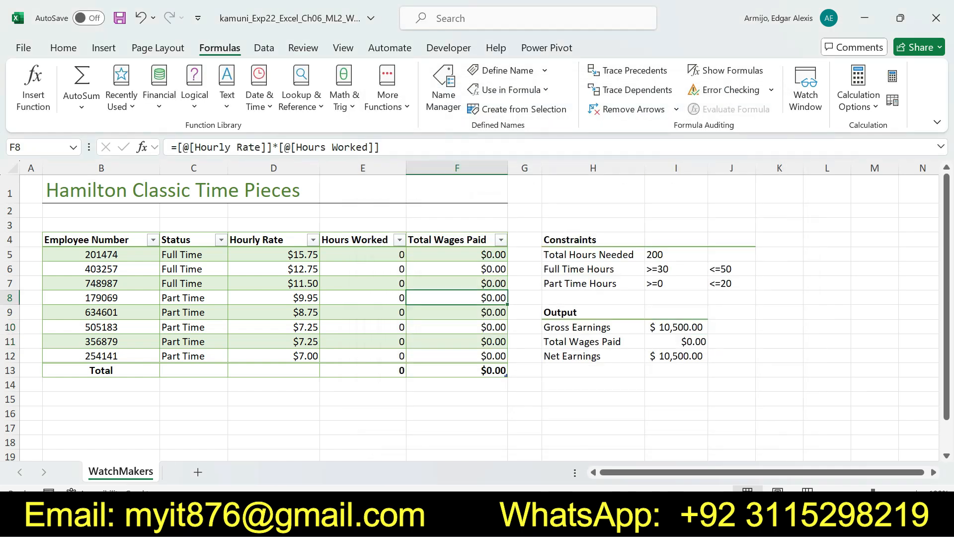
{"action": "left_click", "coordinate": [593, 384]}
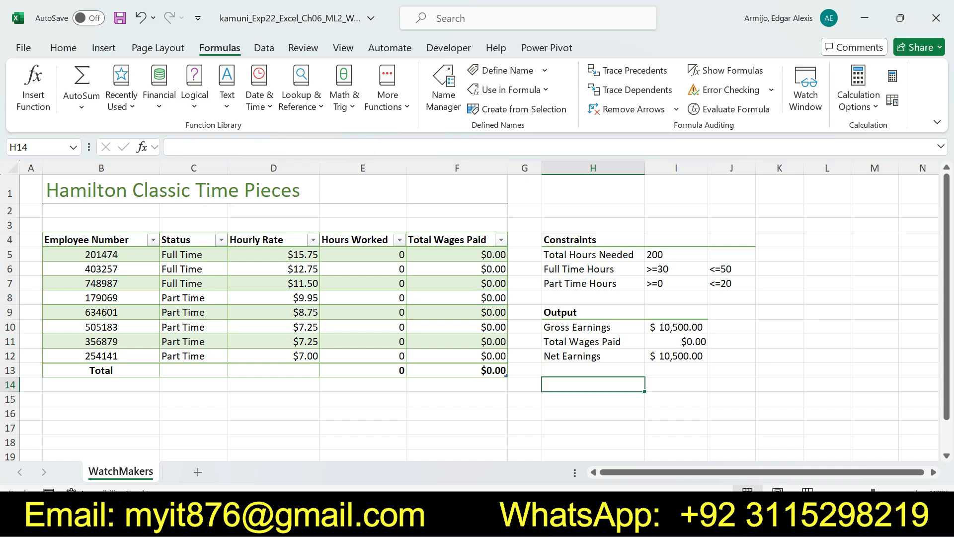
{"action": "left_click", "coordinate": [675, 327]}
{"action": "key", "text": "shift+Down"}
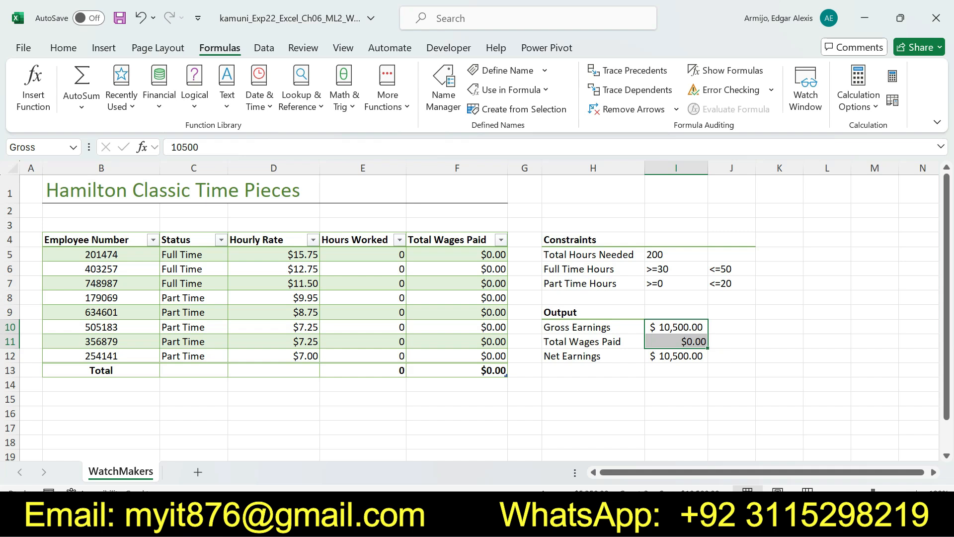
- Switch to the Word instructions, undo the highlight on step 3, then highlight the step 4 instruction in yellow and read it
{"action": "key", "text": "alt+Tab"}
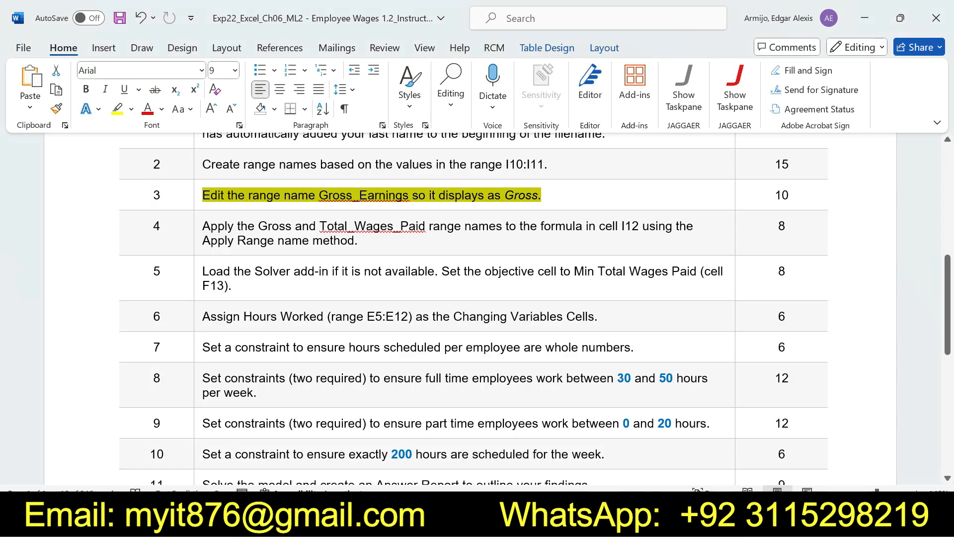
{"action": "key", "text": "ctrl+alt+h"}
{"action": "key", "text": "ctrl+z"}
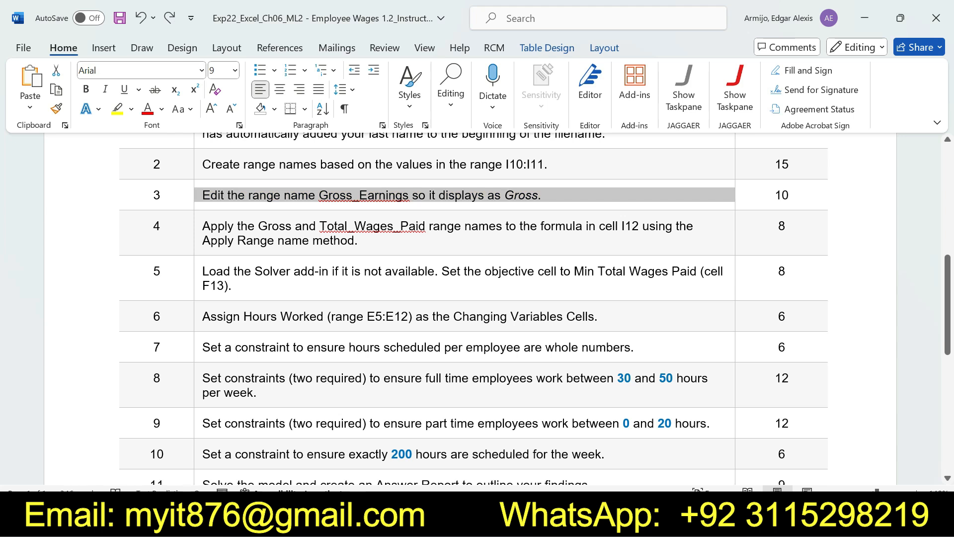
{"action": "left_click", "coordinate": [198, 230]}
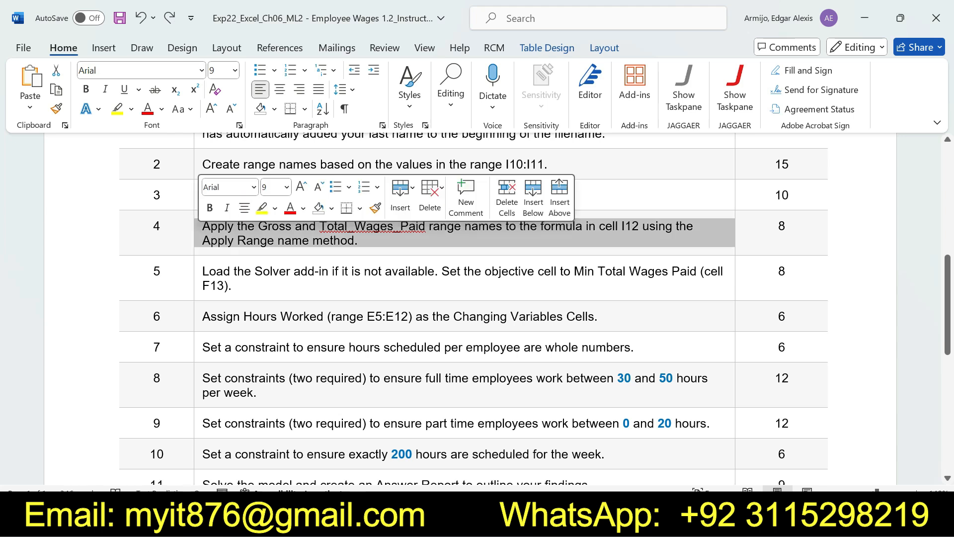
{"action": "left_click", "coordinate": [262, 208]}
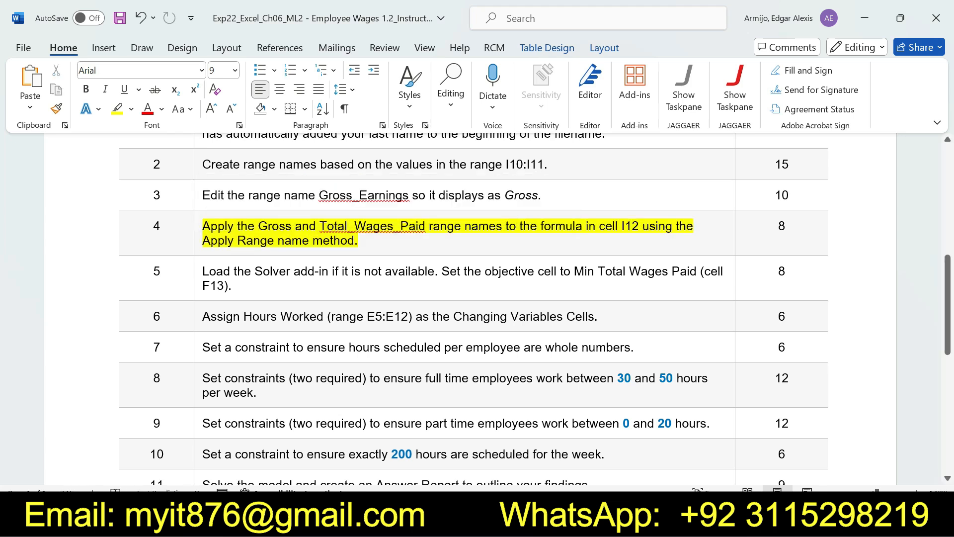
{"action": "scroll", "coordinate": [472, 308], "scroll_direction": "down", "scroll_amount": 2}
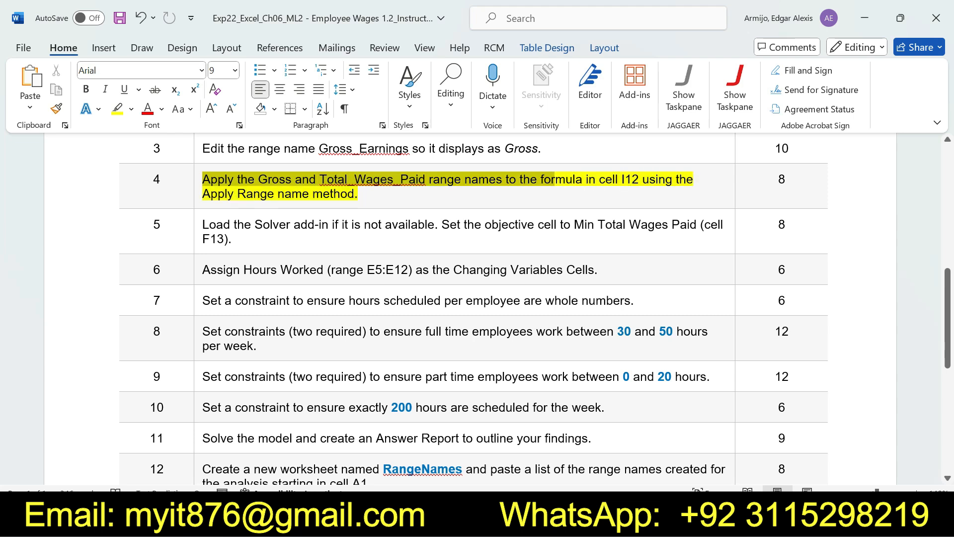
{"action": "left_click_drag", "start_coordinate": [277, 193], "coordinate": [357, 194]}
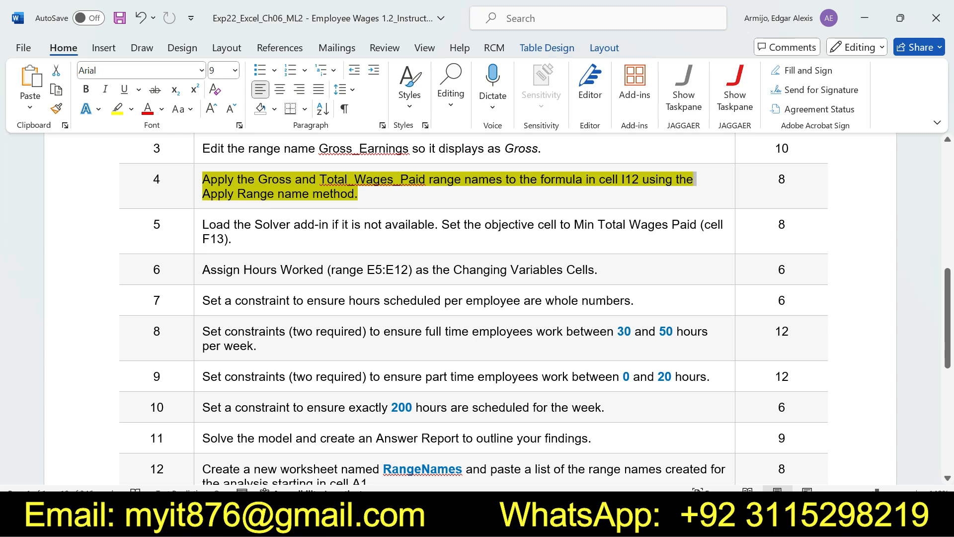
- Switch to Excel and try to replace the Net Earnings formula in I12 by pasting the range name Gross
{"action": "key", "text": "alt+Tab"}
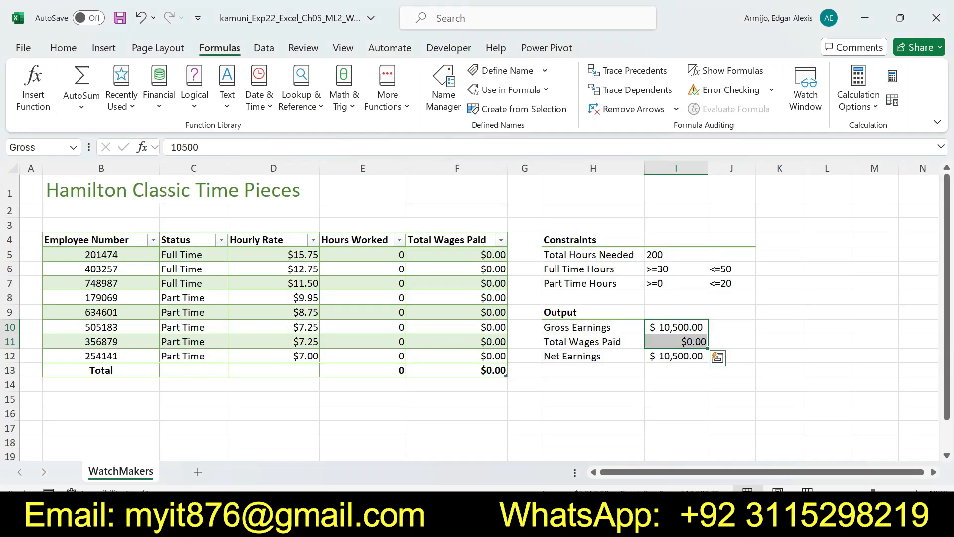
{"action": "left_click", "coordinate": [675, 356]}
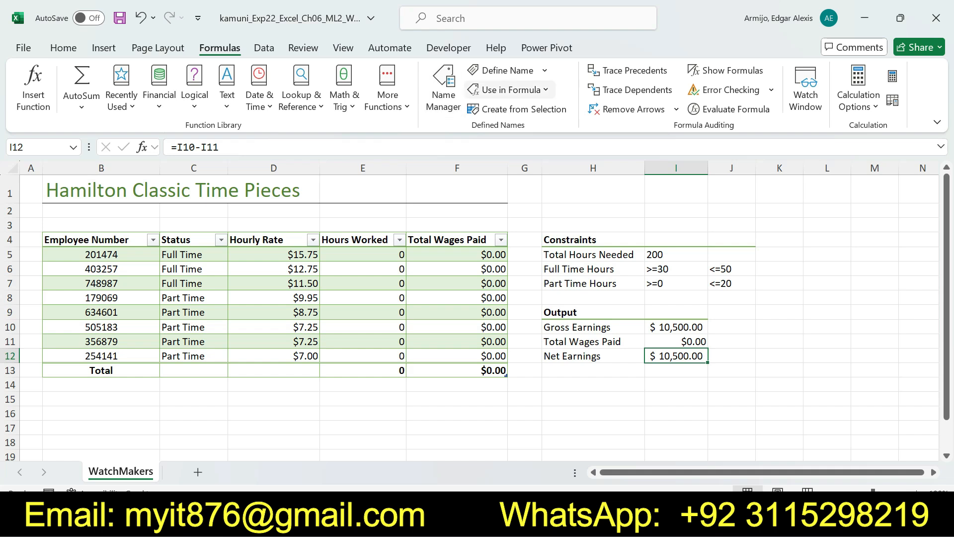
{"action": "left_click", "coordinate": [507, 90]}
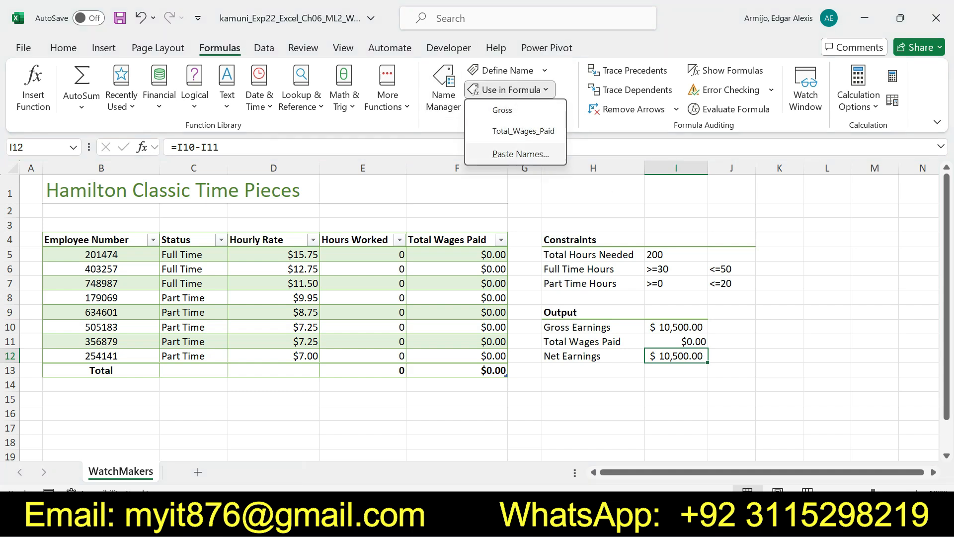
{"action": "left_click", "coordinate": [520, 154]}
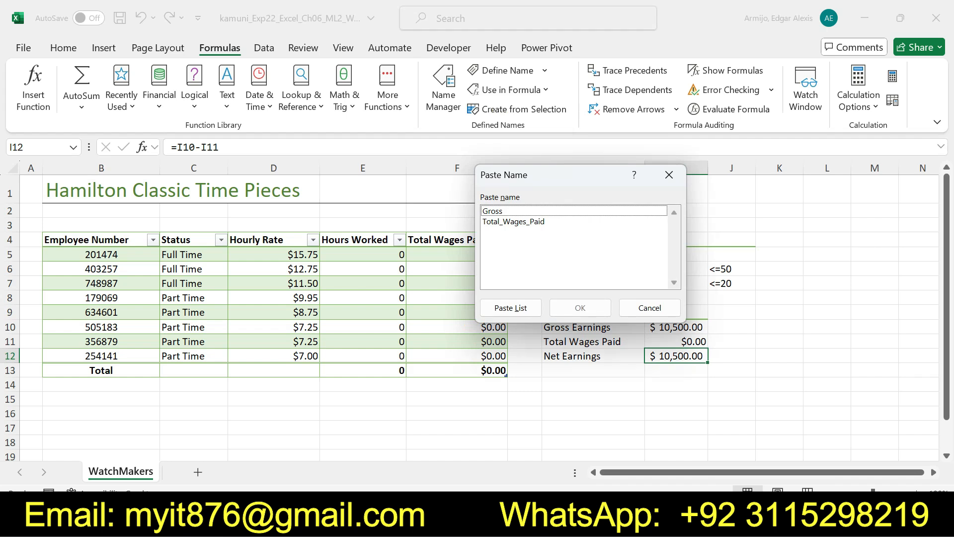
{"action": "left_click", "coordinate": [502, 211]}
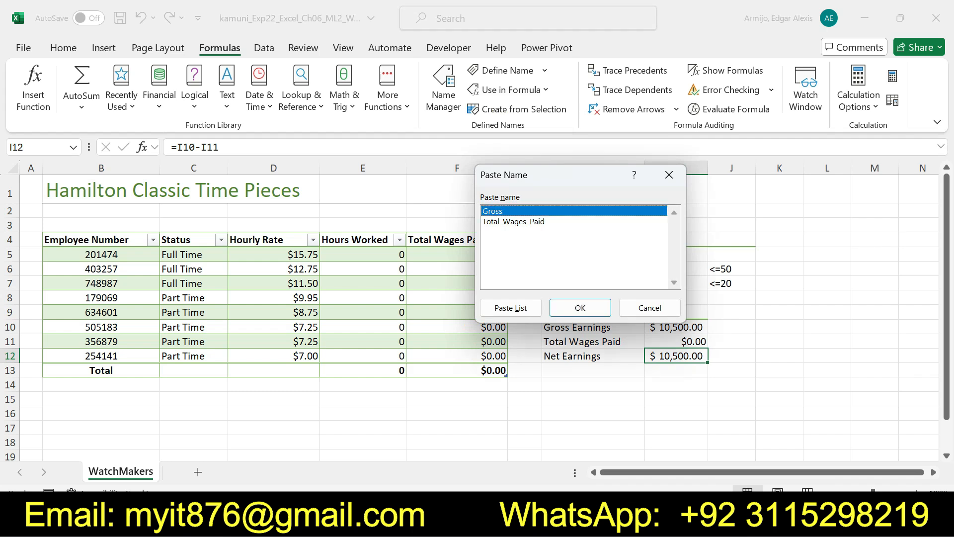
{"action": "left_click", "coordinate": [514, 222]}
{"action": "left_click", "coordinate": [502, 212]}
{"action": "left_click", "coordinate": [580, 308]}
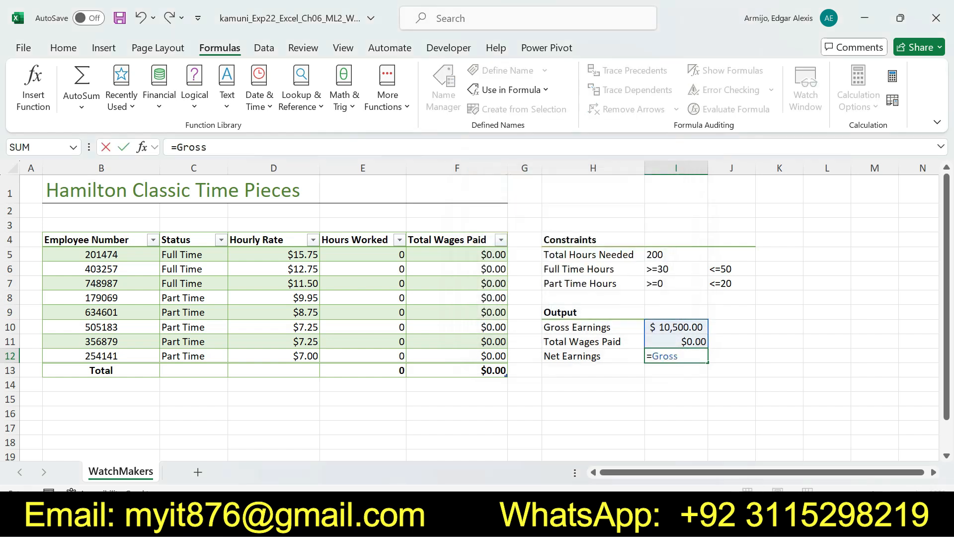
- Try to complete the I12 formula as =Gross+Total_Wages_Paid by pasting the name Total_Wages_Paid, and commit it
{"action": "type", "text": "+"}
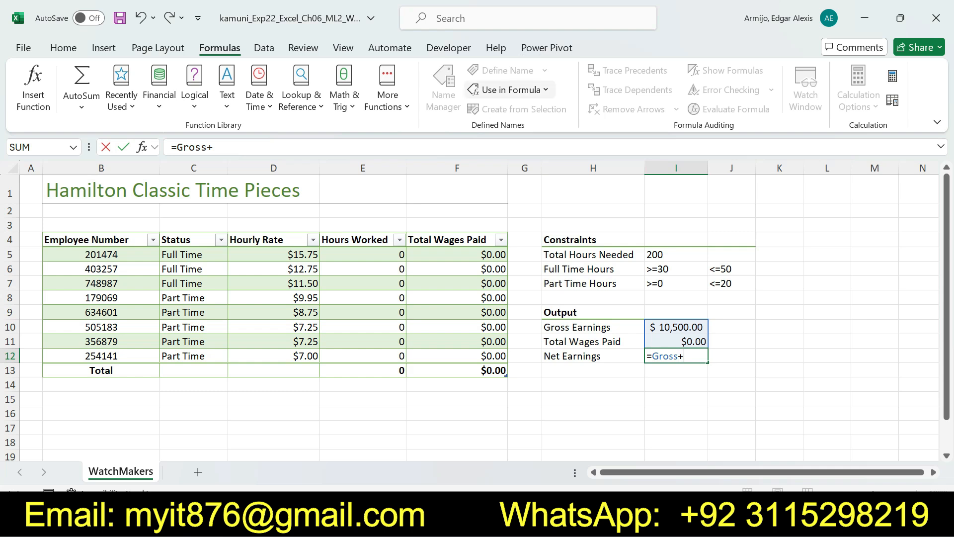
{"action": "left_click", "coordinate": [511, 90]}
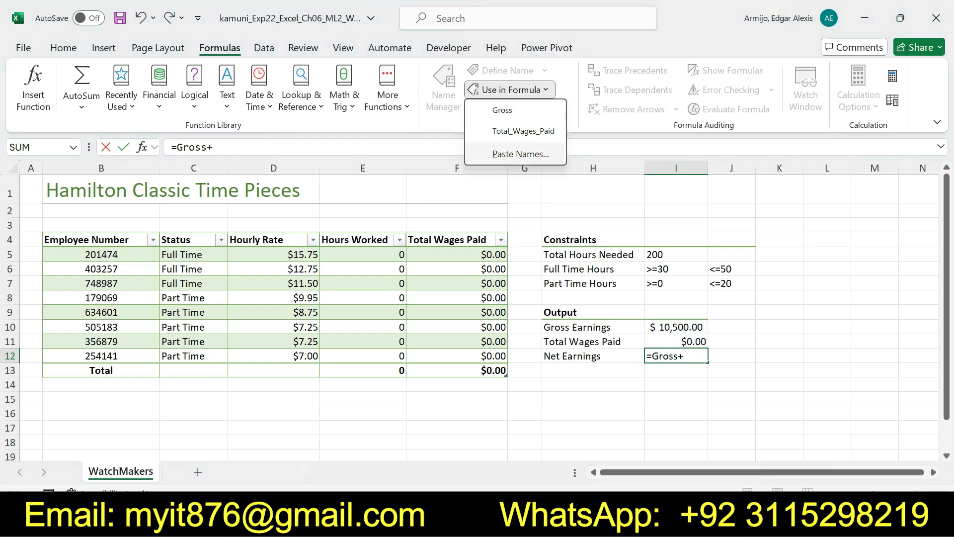
{"action": "left_click", "coordinate": [521, 154]}
{"action": "left_click", "coordinate": [517, 222]}
{"action": "left_click", "coordinate": [580, 307]}
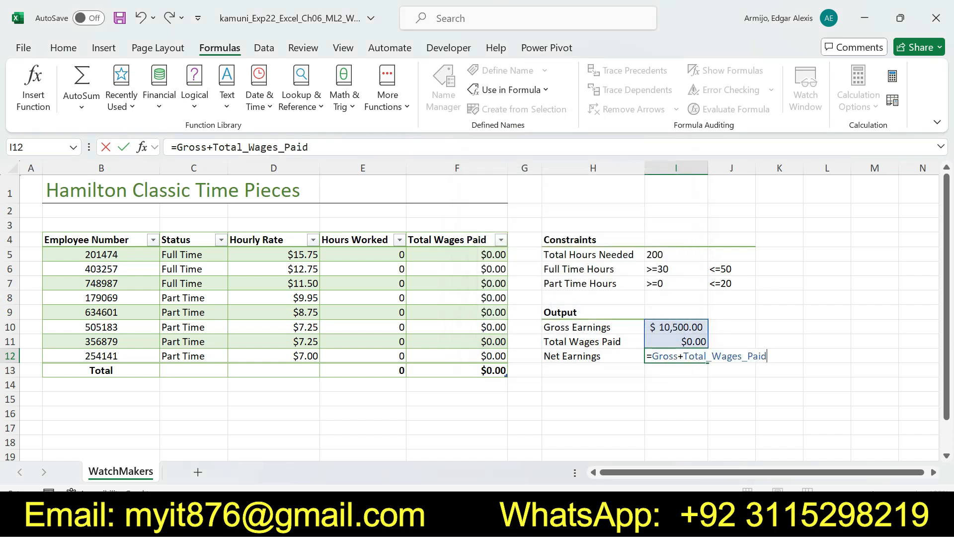
{"action": "key", "text": "Return"}
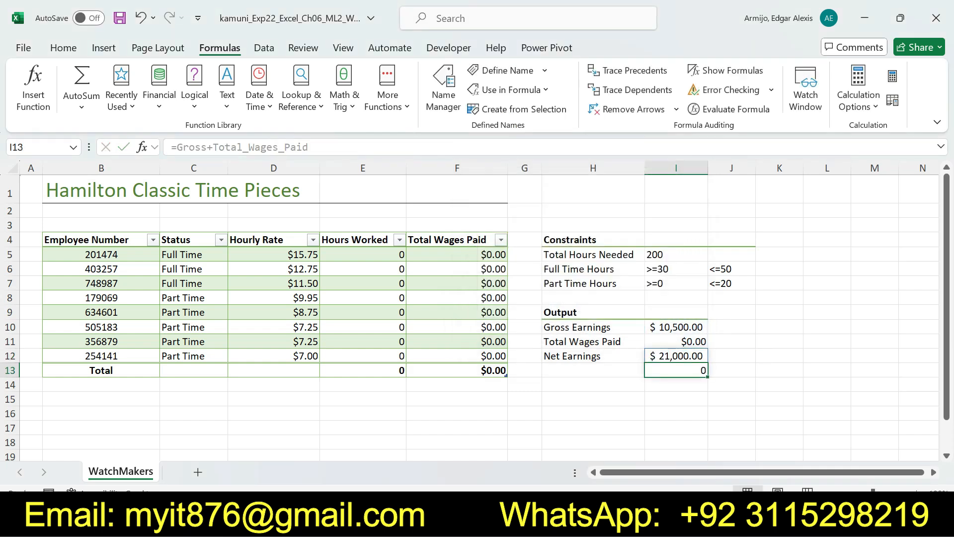
- Check cells I12 and I13, then undo the last formula entry in I12
{"action": "left_click", "coordinate": [675, 356]}
{"action": "left_click", "coordinate": [676, 371]}
{"action": "key", "text": "ctrl+z"}
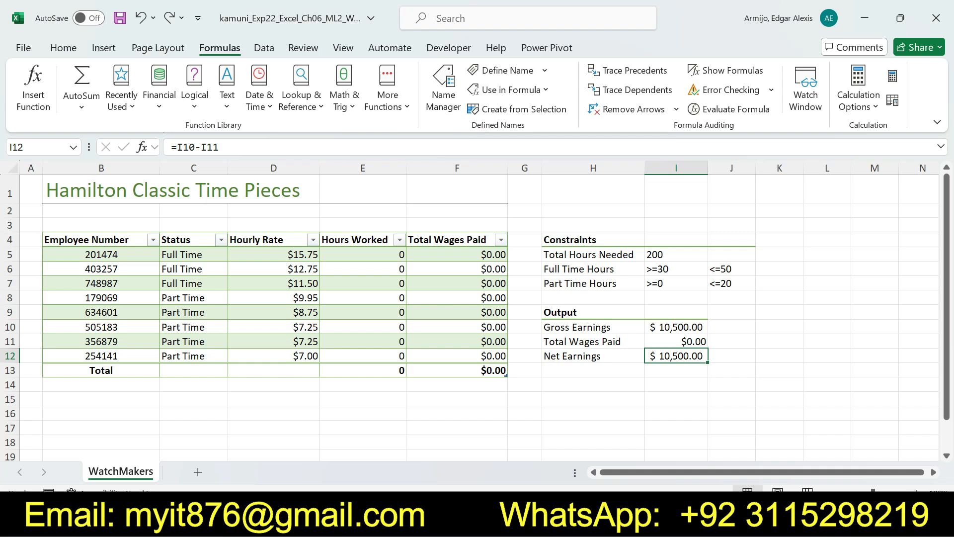
- Replace the Net Earnings formula in I12 with =Gross+Total_Wages_Paid by pasting both range names, and commit it
{"action": "left_click", "coordinate": [510, 89]}
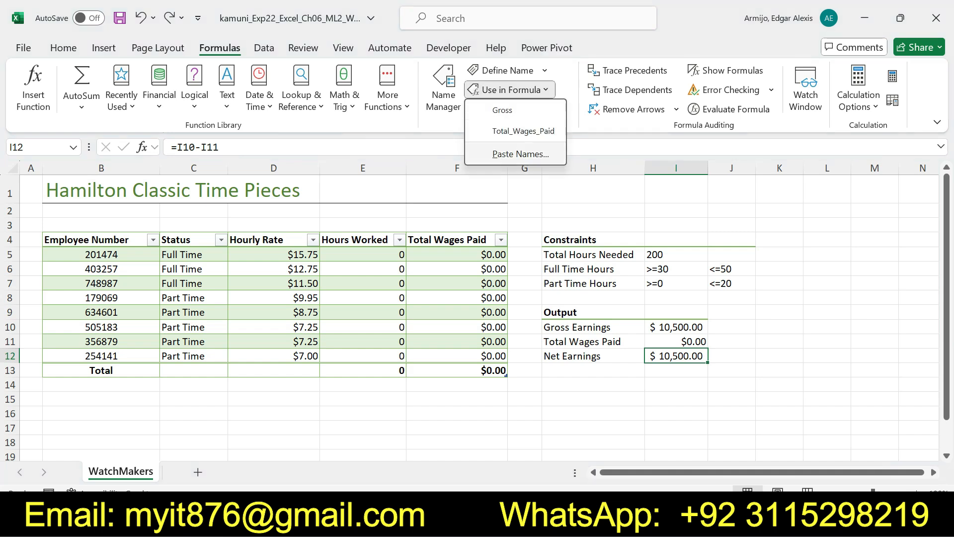
{"action": "left_click", "coordinate": [511, 154]}
{"action": "left_click", "coordinate": [492, 211]}
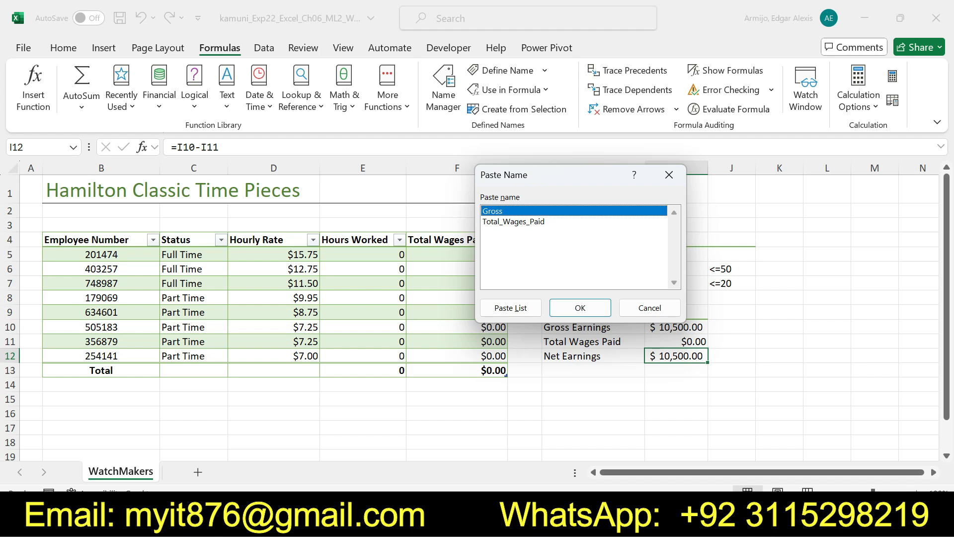
{"action": "left_click", "coordinate": [580, 307]}
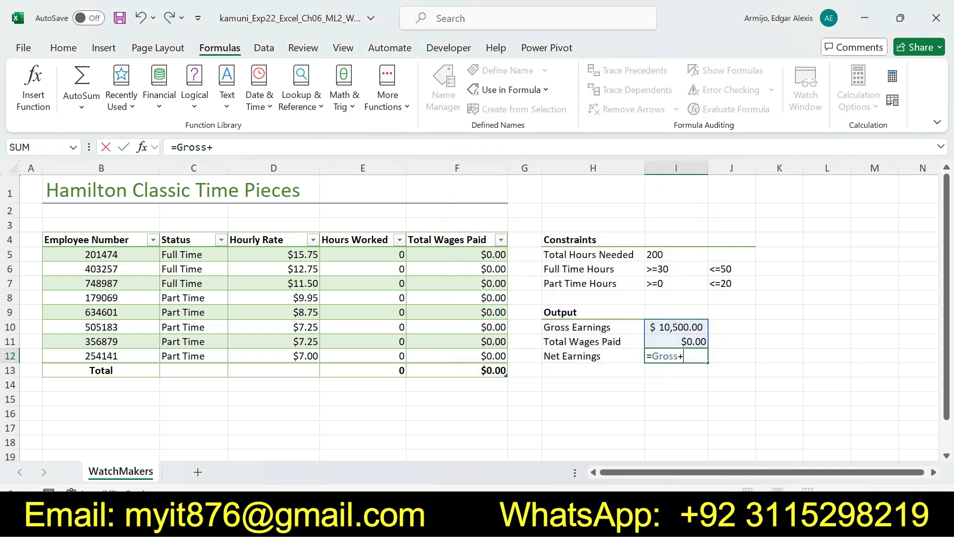
{"action": "left_click", "coordinate": [510, 89]}
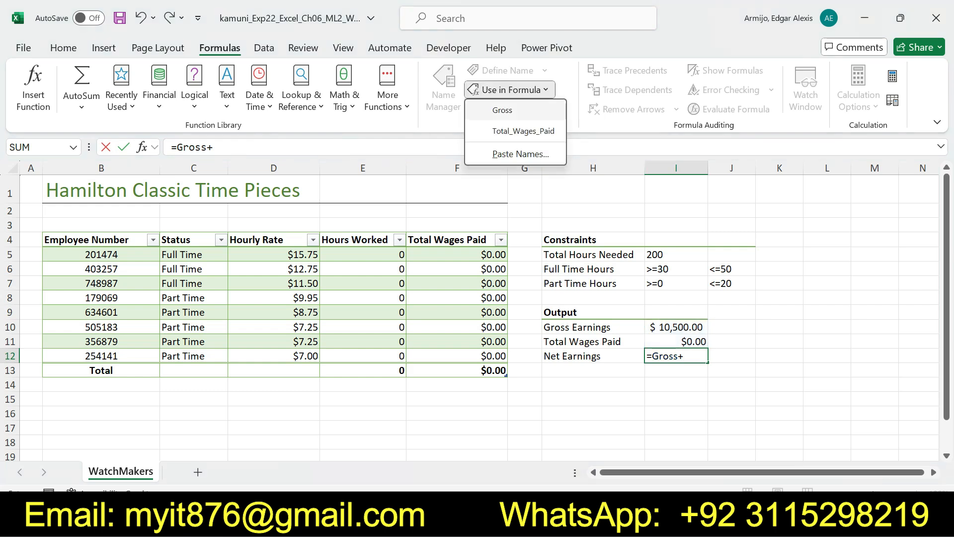
{"action": "left_click", "coordinate": [511, 152]}
{"action": "left_click", "coordinate": [515, 221]}
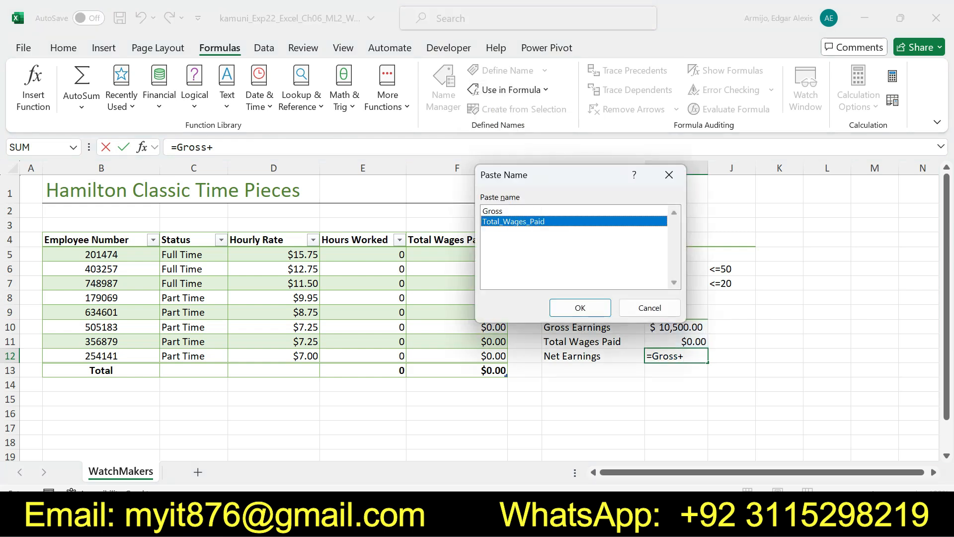
{"action": "left_click", "coordinate": [580, 307]}
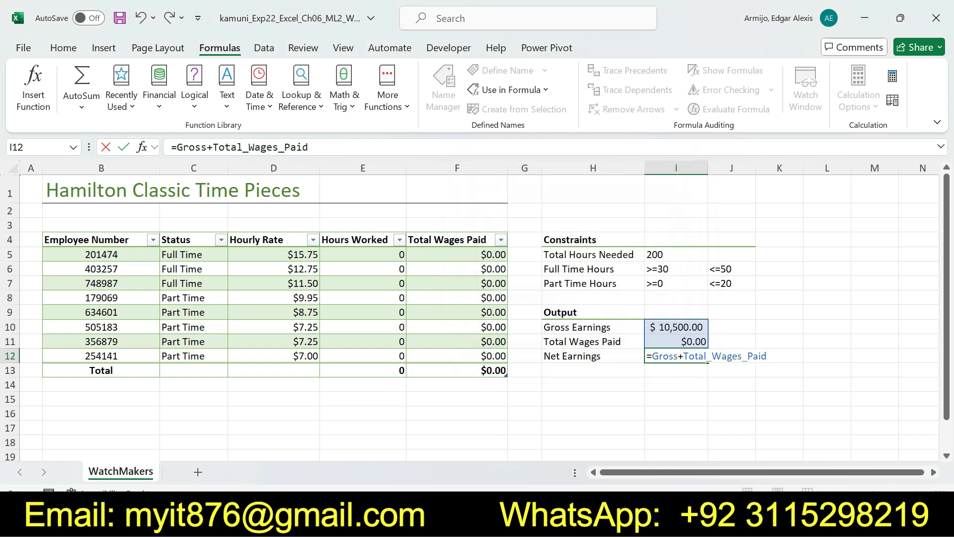
{"action": "key", "text": "Return"}
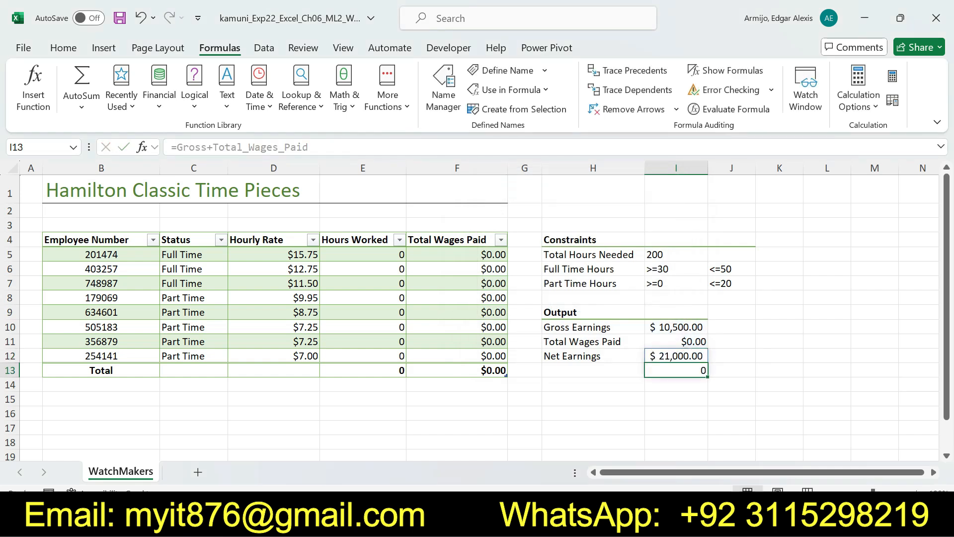
- Check the Net Earnings formula in I12 and the cell below it, I13
{"action": "left_click", "coordinate": [676, 356]}
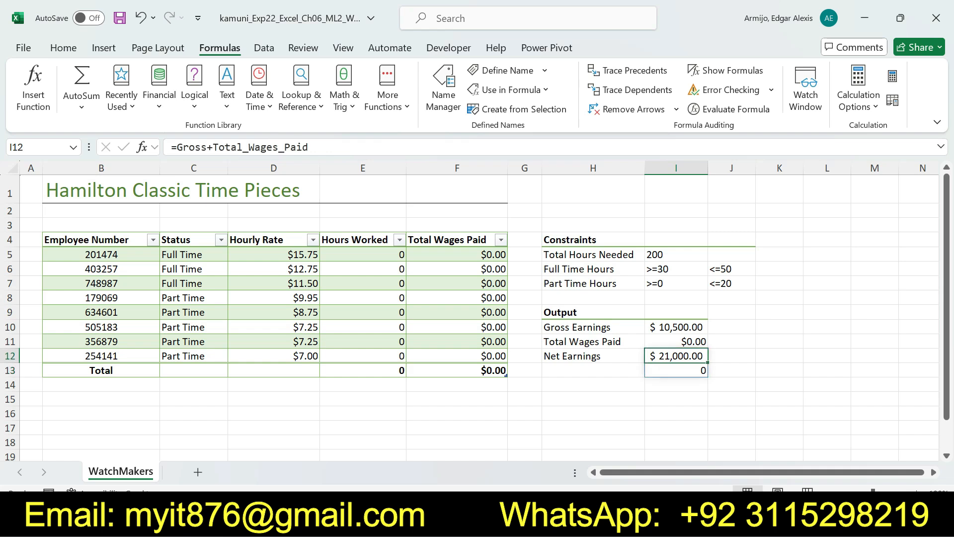
{"action": "left_click", "coordinate": [676, 370]}
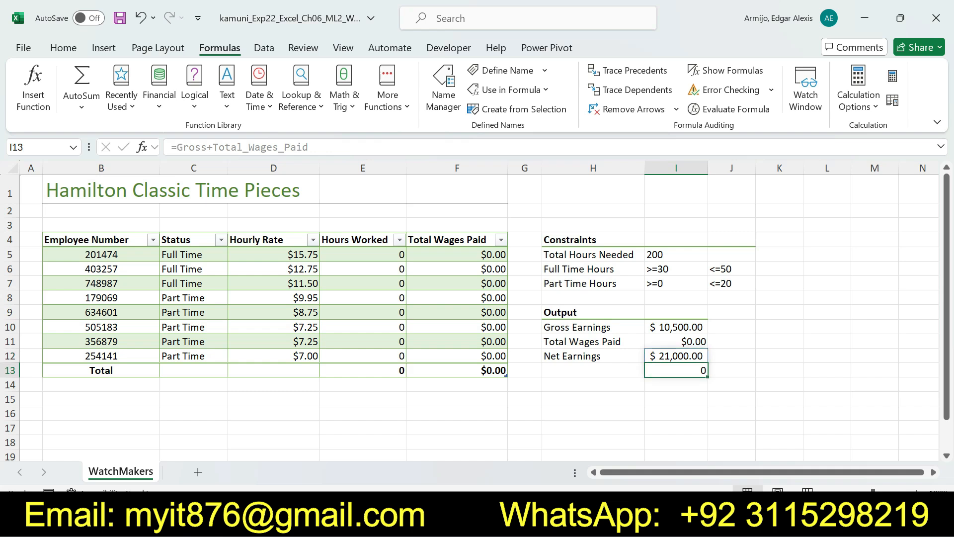
{"action": "left_click", "coordinate": [676, 355]}
{"action": "left_click", "coordinate": [732, 356]}
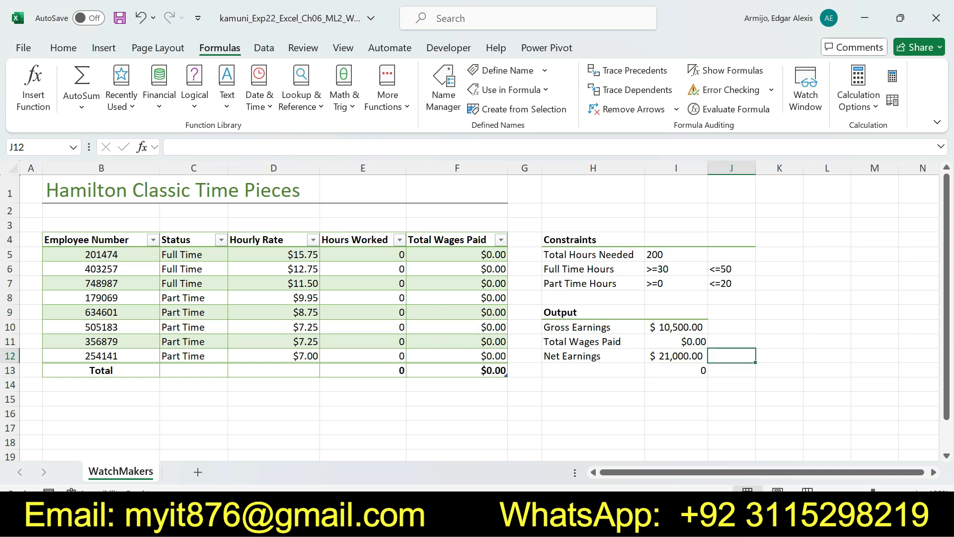
{"action": "left_click", "coordinate": [731, 385]}
{"action": "left_click", "coordinate": [676, 370]}
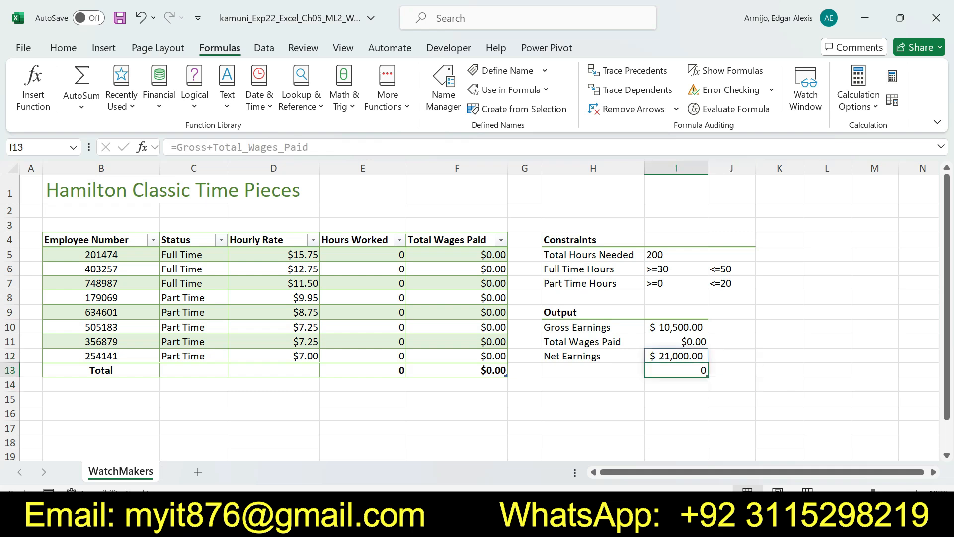
{"action": "left_click", "coordinate": [732, 384]}
{"action": "left_click", "coordinate": [675, 355]}
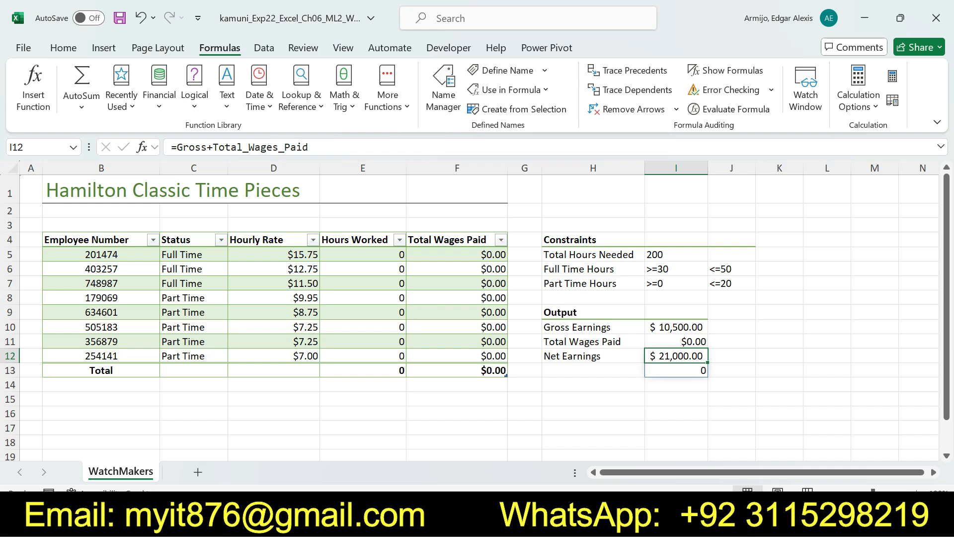
- Switch to the Word instructions, undo the step 4 highlight, highlight step 5 in yellow, and select its Solver add-in sentence
{"action": "key", "text": "alt+Tab"}
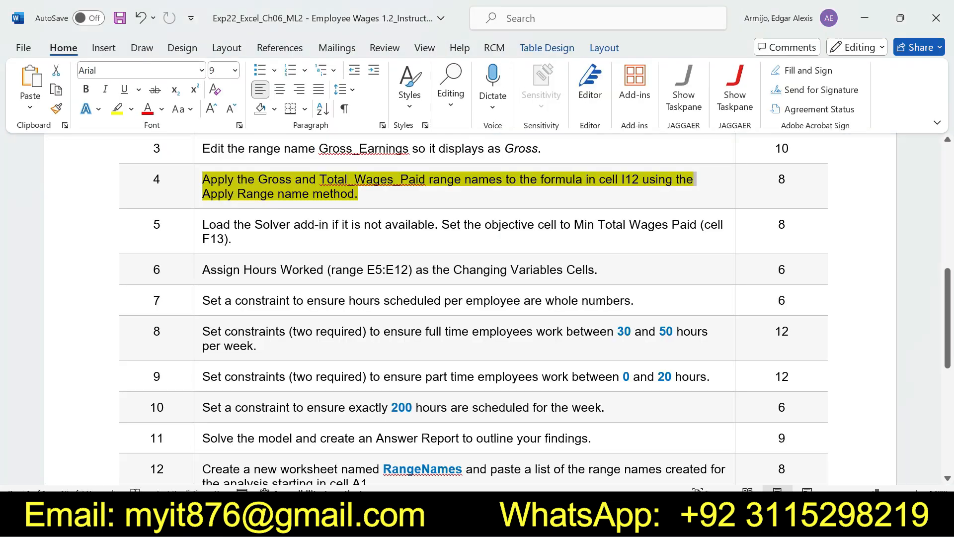
{"action": "key", "text": "ctrl+z"}
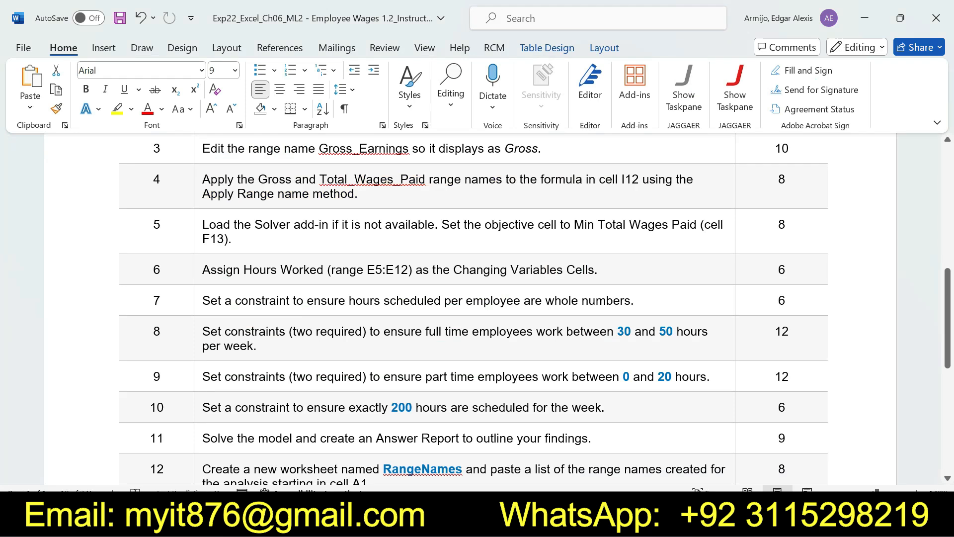
{"action": "left_click", "coordinate": [198, 230]}
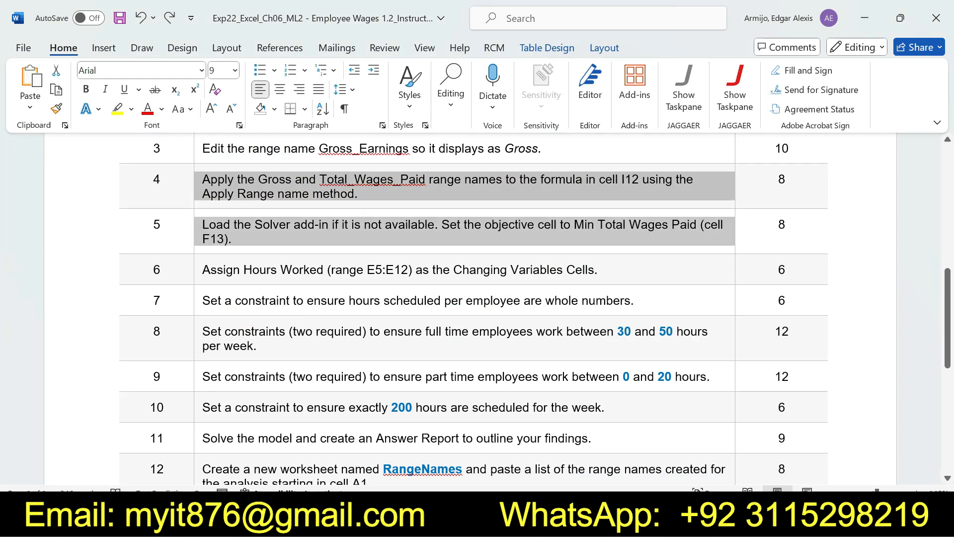
{"action": "left_click", "coordinate": [263, 208]}
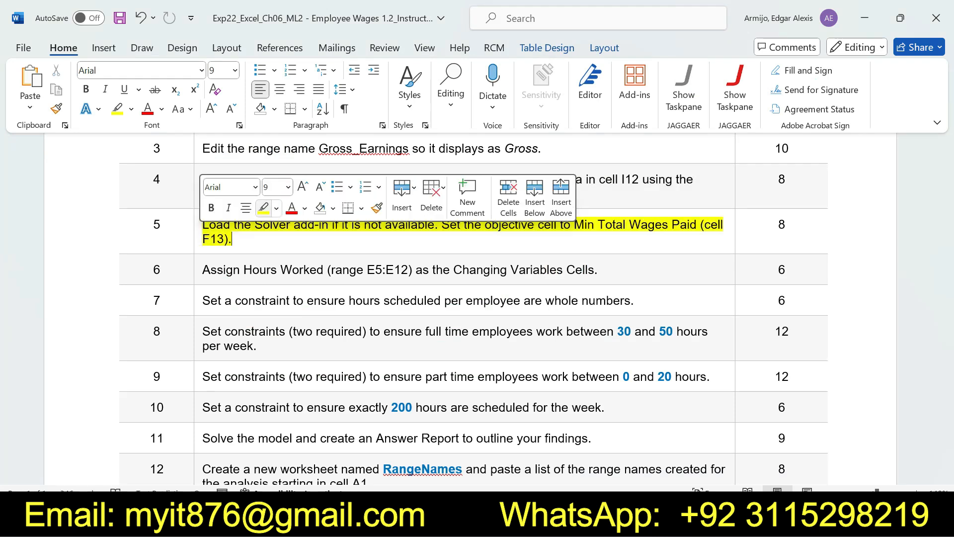
{"action": "left_click_drag", "start_coordinate": [244, 225], "coordinate": [436, 225]}
{"action": "left_click", "coordinate": [244, 226]}
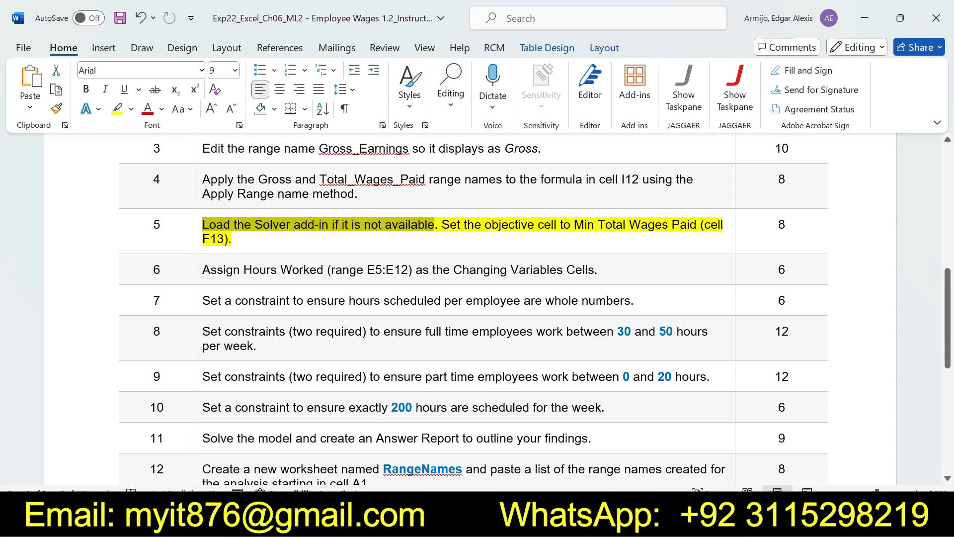
- Switch to Excel and open Solver to check that the add-in is available
{"action": "key", "text": "alt+Tab"}
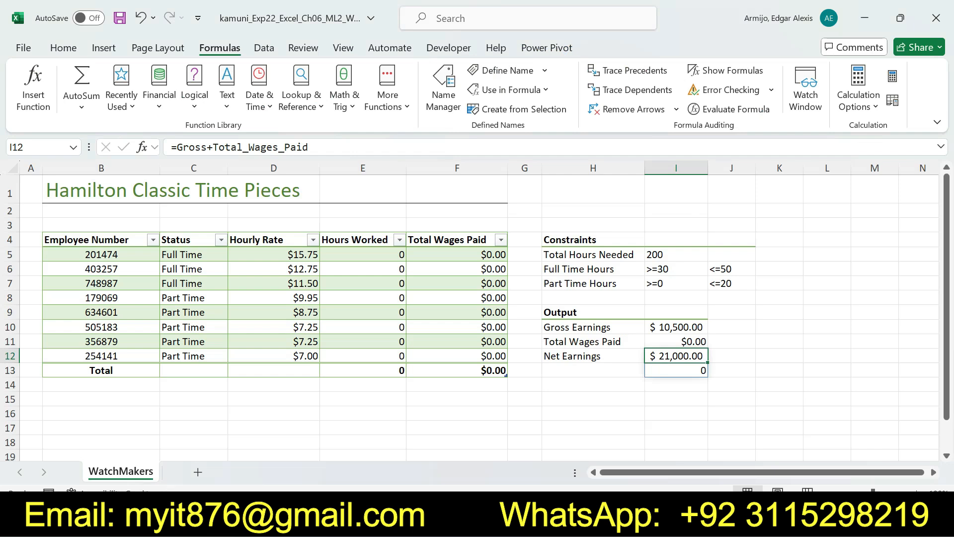
{"action": "left_click", "coordinate": [457, 327]}
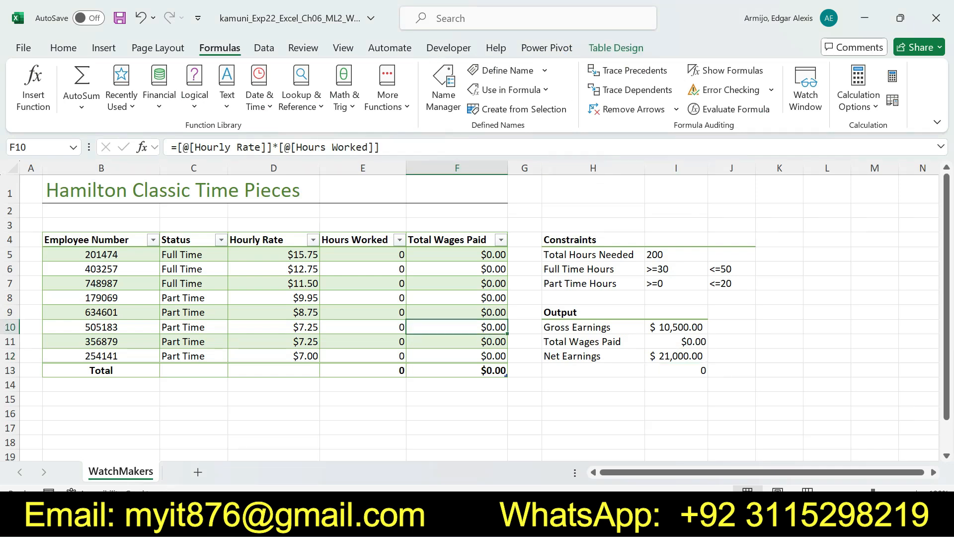
{"action": "left_click", "coordinate": [593, 341]}
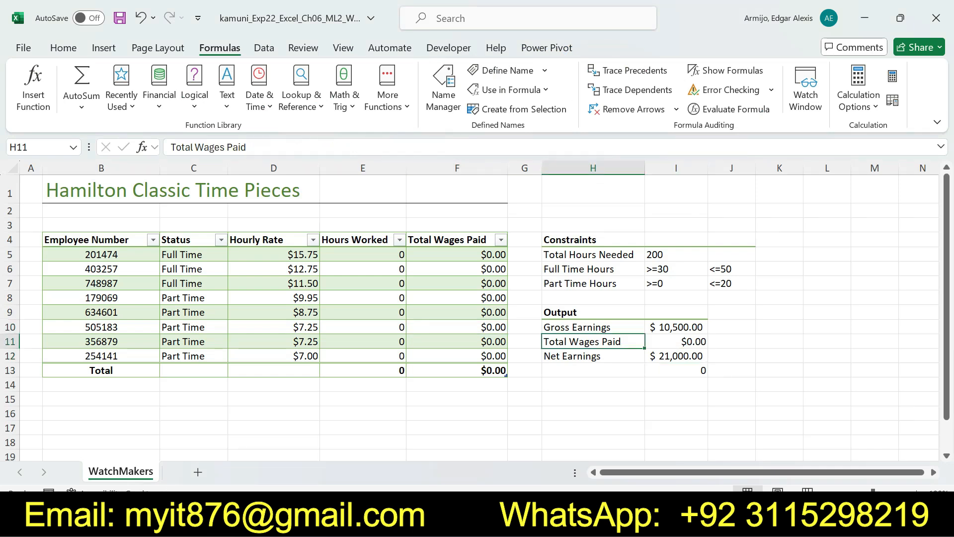
{"action": "left_click", "coordinate": [264, 48]}
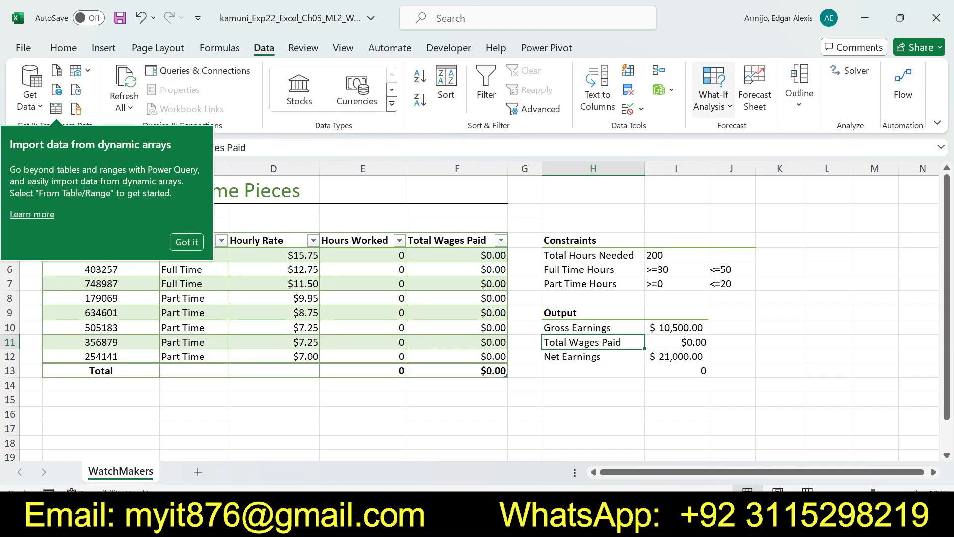
{"action": "left_click", "coordinate": [851, 71]}
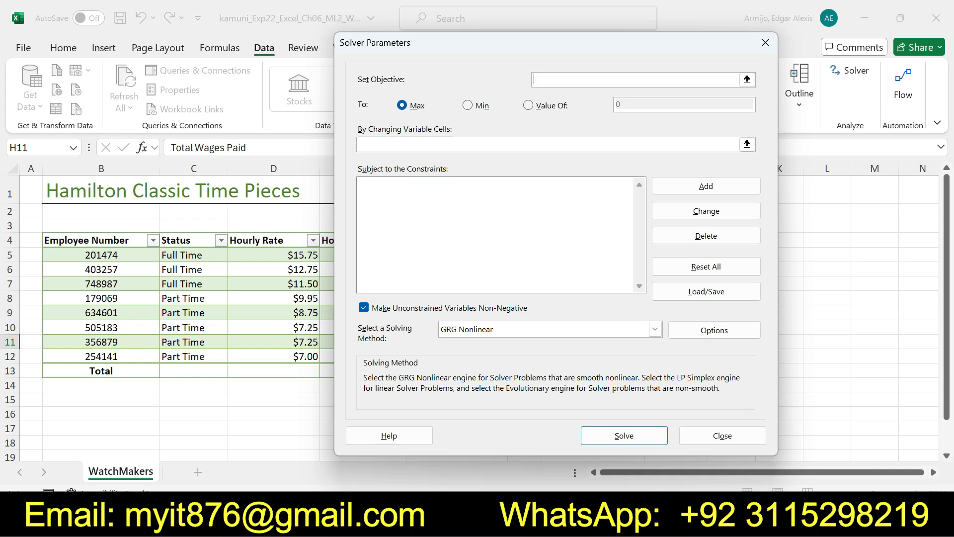
{"action": "left_click", "coordinate": [624, 436]}
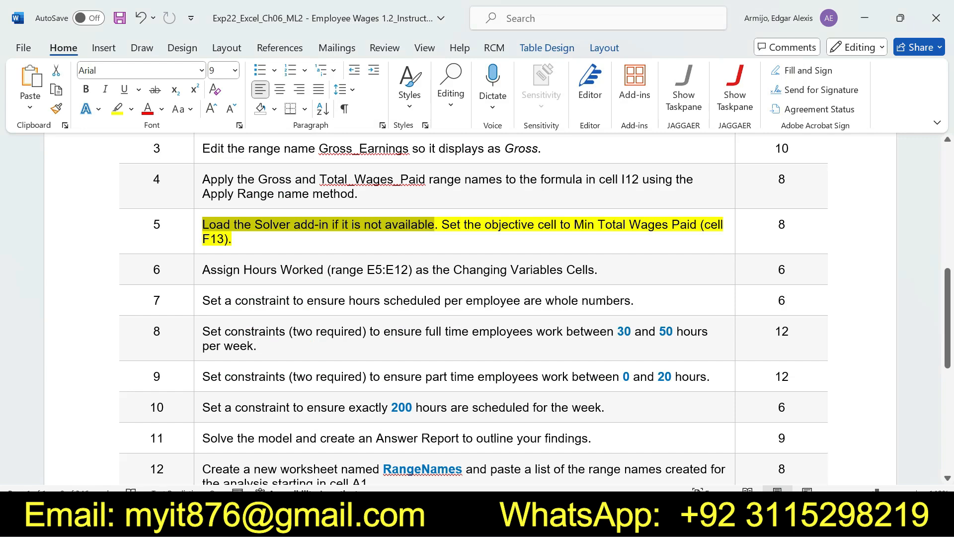
- In the Word instructions, select and read the step 5 sentence about setting the objective cell to Min Total Wages Paid
{"action": "left_click_drag", "start_coordinate": [442, 225], "coordinate": [727, 235]}
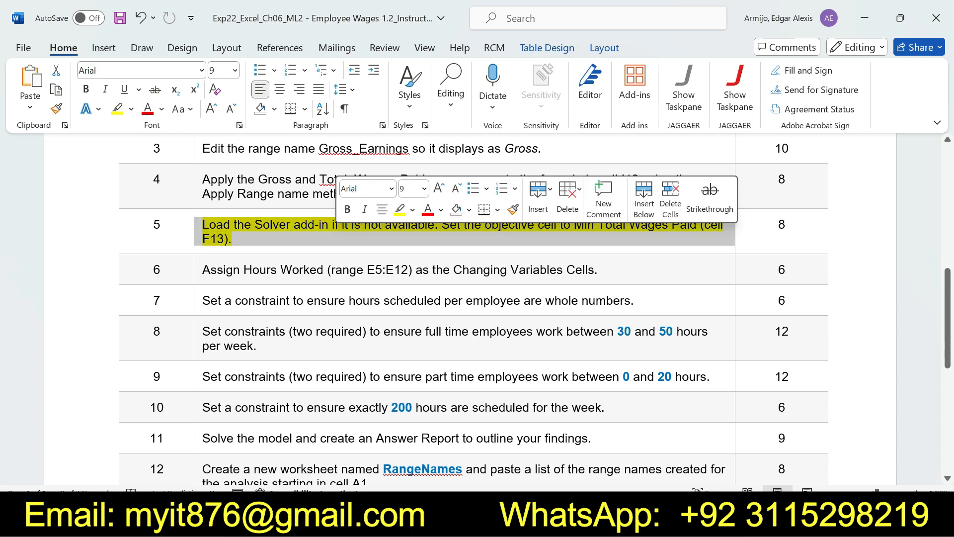
{"action": "left_click", "coordinate": [724, 240]}
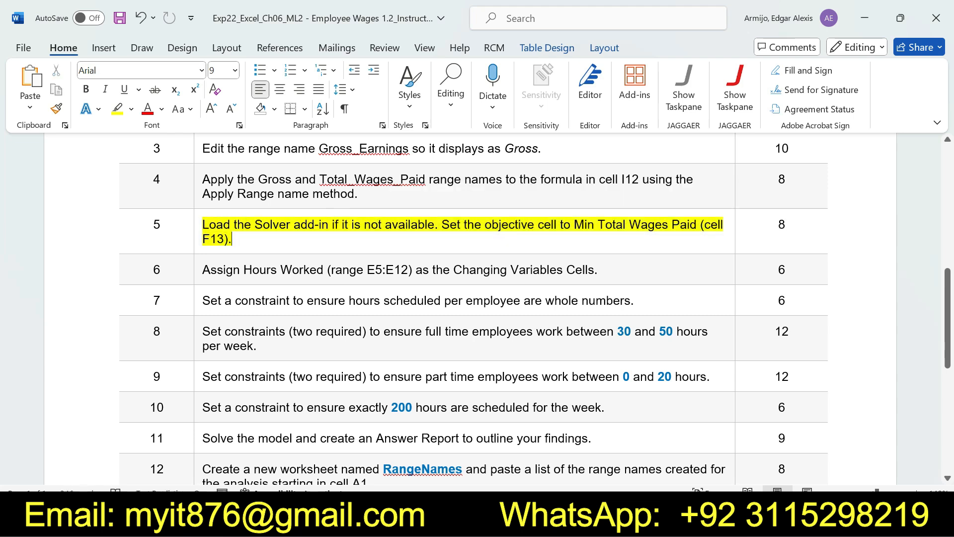
{"action": "left_click_drag", "start_coordinate": [442, 225], "coordinate": [378, 239]}
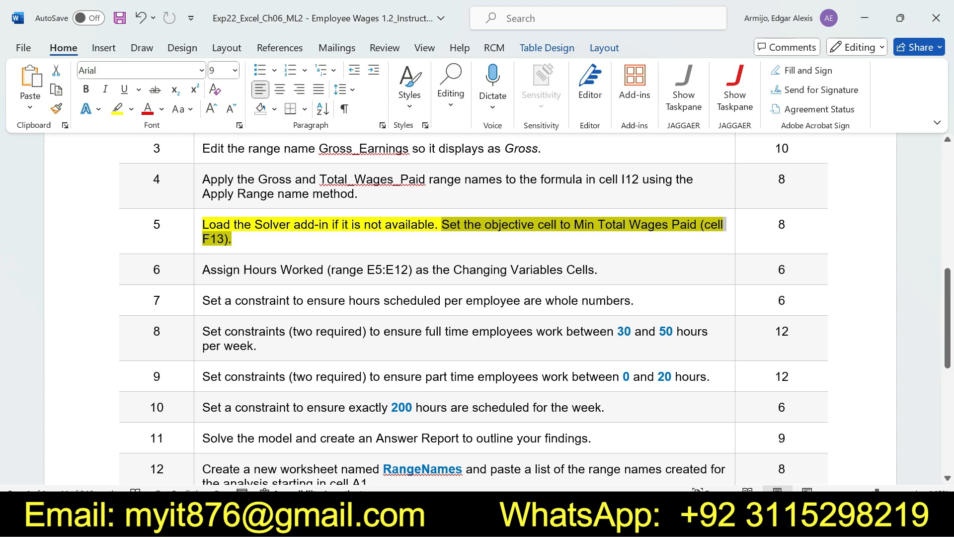
- Switch to Excel, close the open Solver dialog, reopen Solver from cell I12, and set the objective to Min
{"action": "key", "text": "alt+Tab"}
{"action": "left_click", "coordinate": [723, 435]}
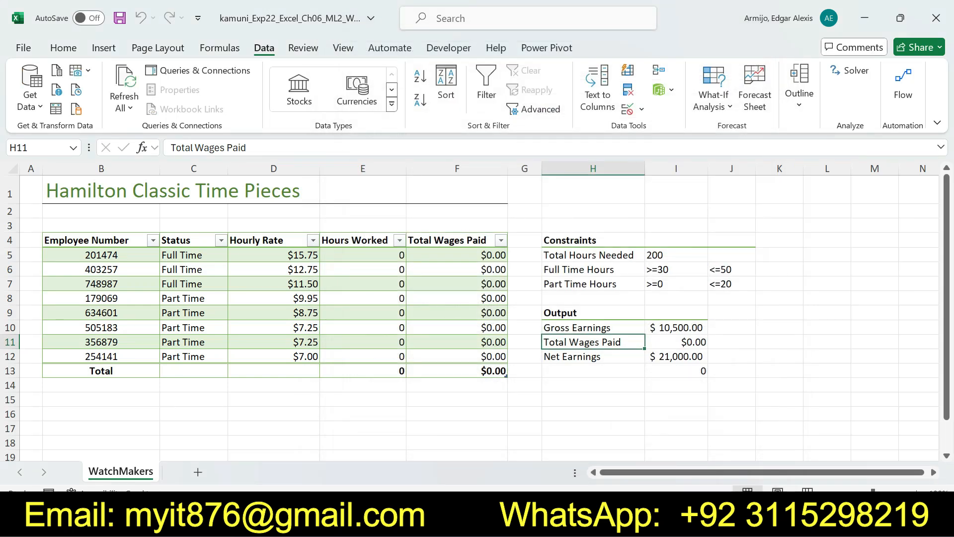
{"action": "left_click", "coordinate": [675, 356]}
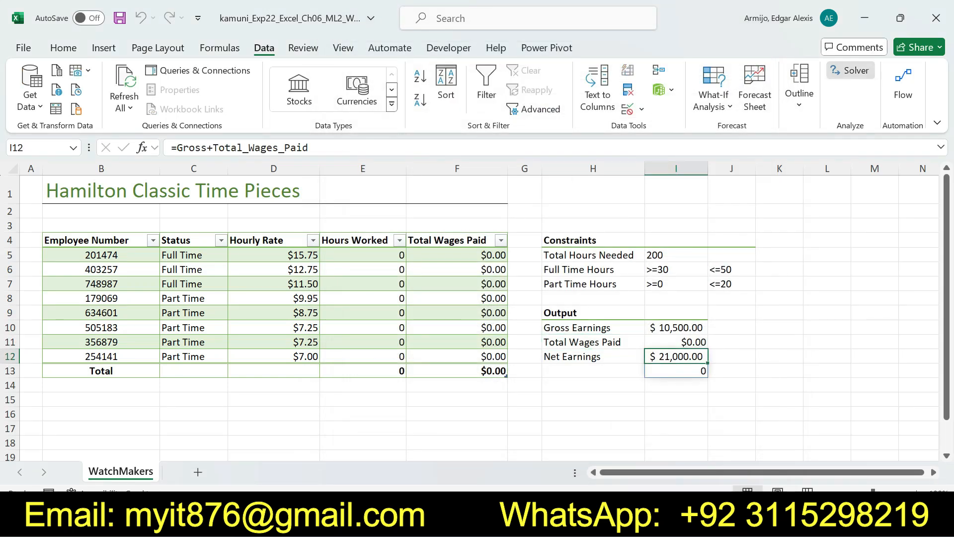
{"action": "left_click", "coordinate": [849, 70]}
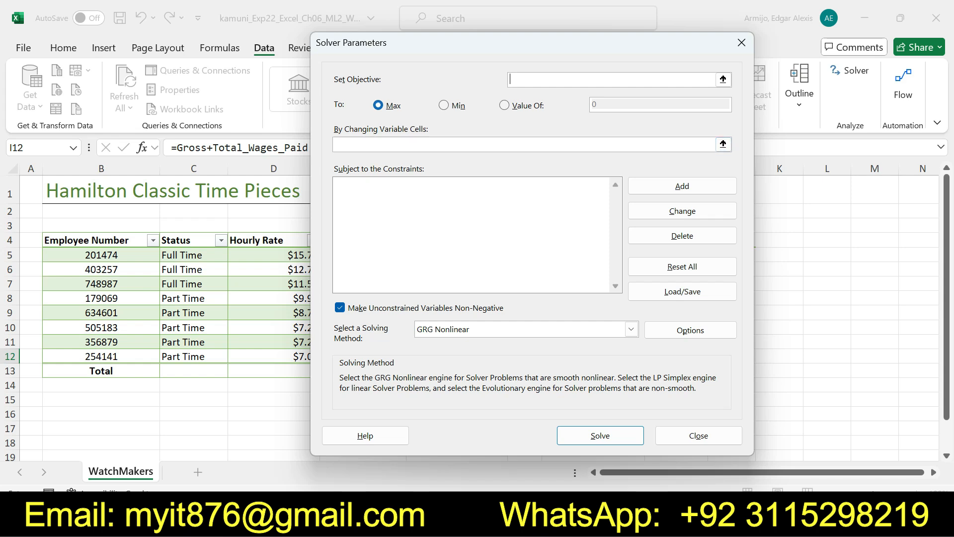
{"action": "left_click", "coordinate": [445, 105]}
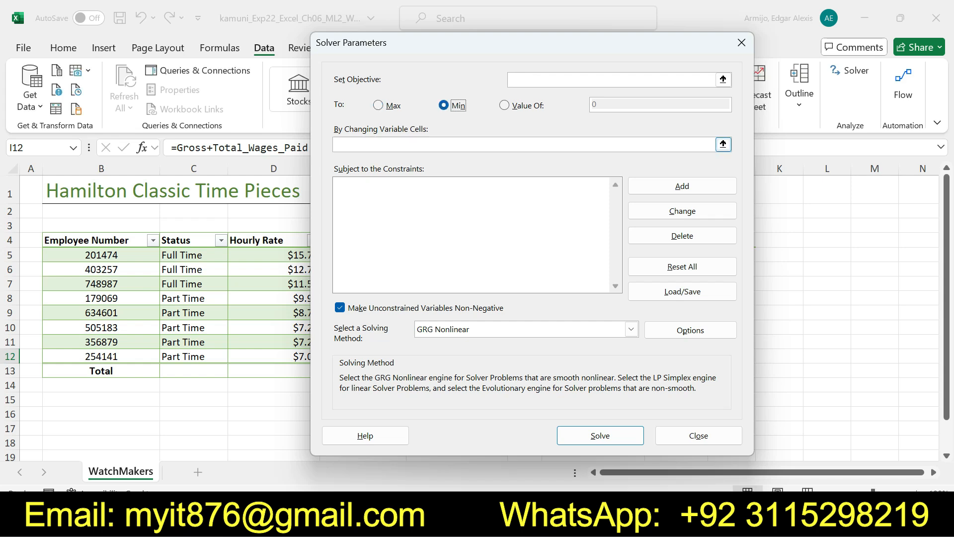
- Set the Solver changing variable cells to $I$12:$I$13
{"action": "left_click", "coordinate": [723, 144]}
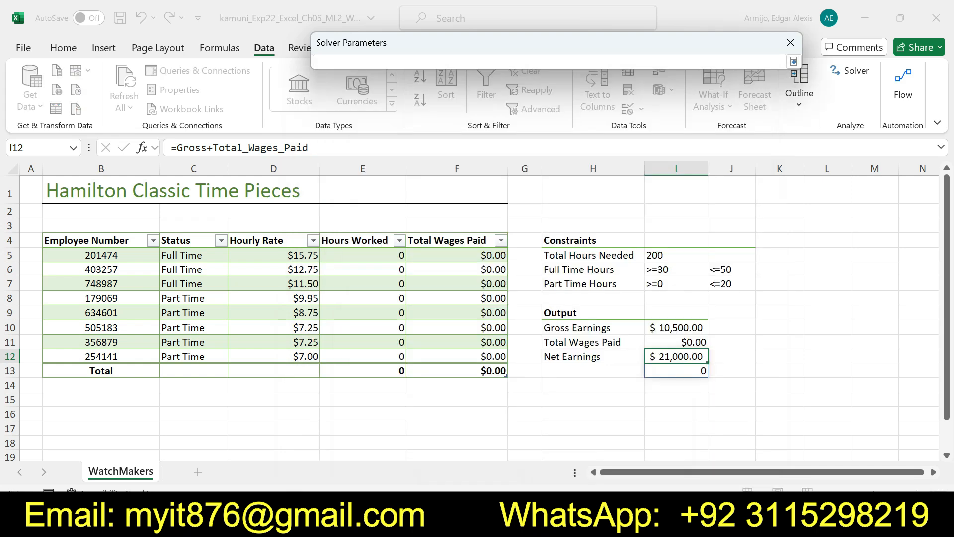
{"action": "left_click_drag", "start_coordinate": [676, 327], "coordinate": [703, 342]}
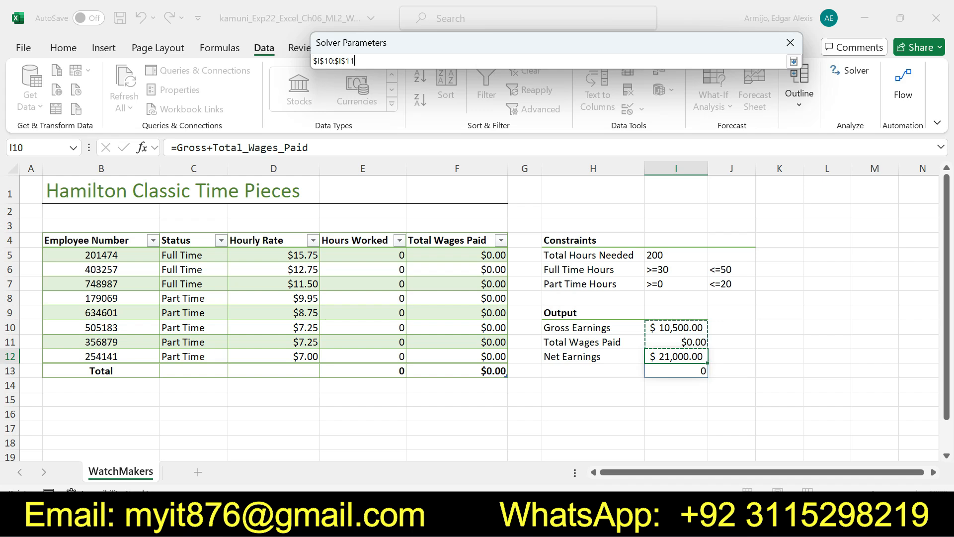
{"action": "left_click_drag", "start_coordinate": [675, 327], "coordinate": [703, 373]}
{"action": "left_click_drag", "start_coordinate": [676, 342], "coordinate": [696, 372]}
{"action": "left_click_drag", "start_coordinate": [676, 327], "coordinate": [696, 371]}
{"action": "left_click", "coordinate": [676, 356]}
{"action": "left_click", "coordinate": [794, 61]}
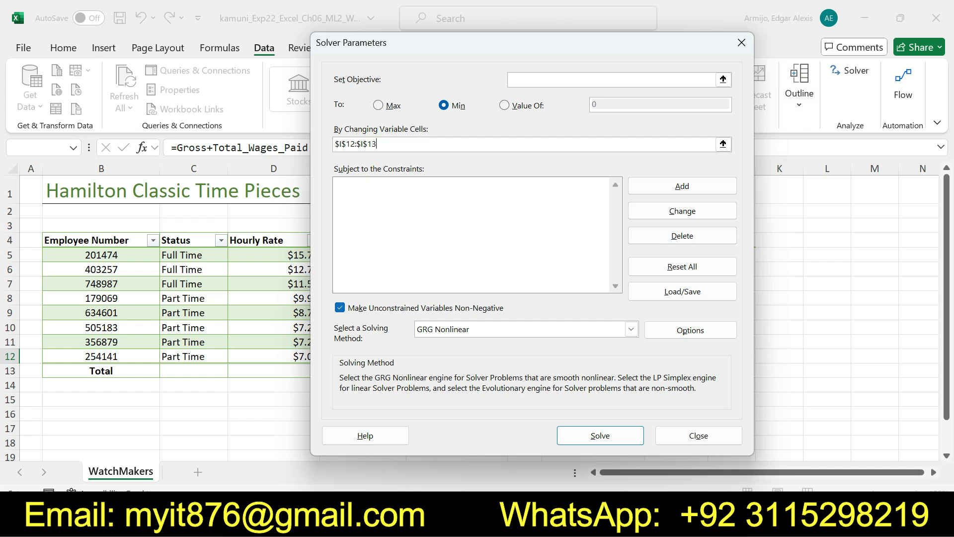
- Try to solve for the minimum with $I$12:$I$13 as the Solver objective
{"action": "left_click", "coordinate": [444, 105]}
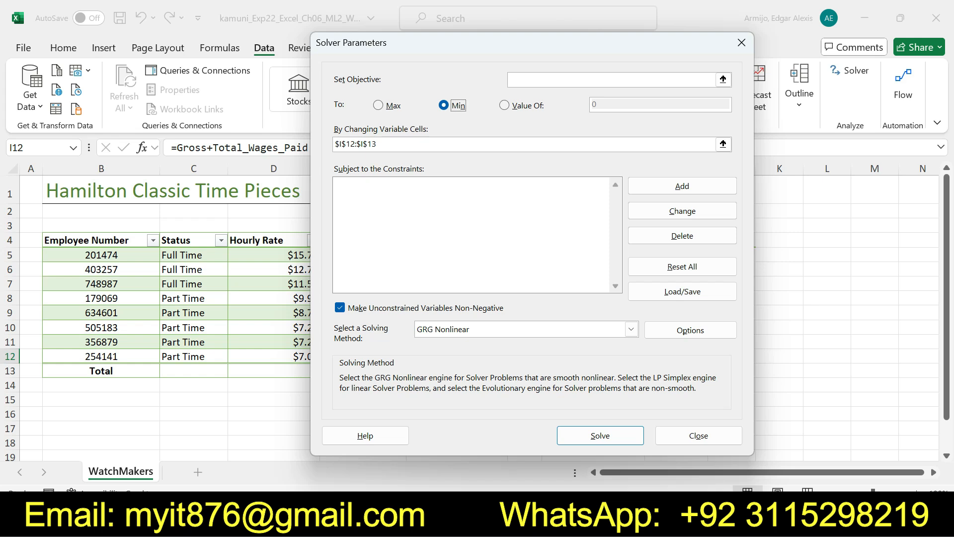
{"action": "left_click", "coordinate": [723, 80]}
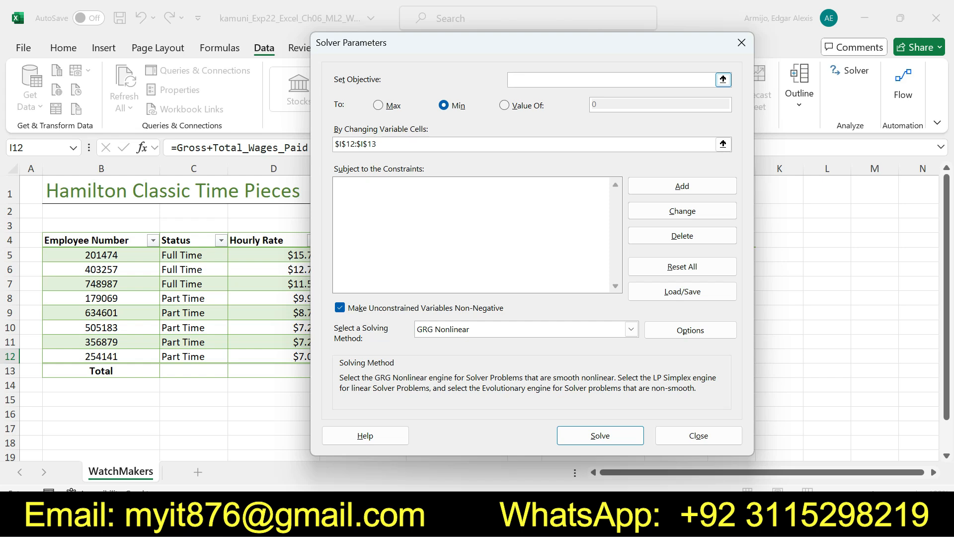
{"action": "left_click", "coordinate": [723, 79]}
{"action": "left_click_drag", "start_coordinate": [676, 356], "coordinate": [700, 374]}
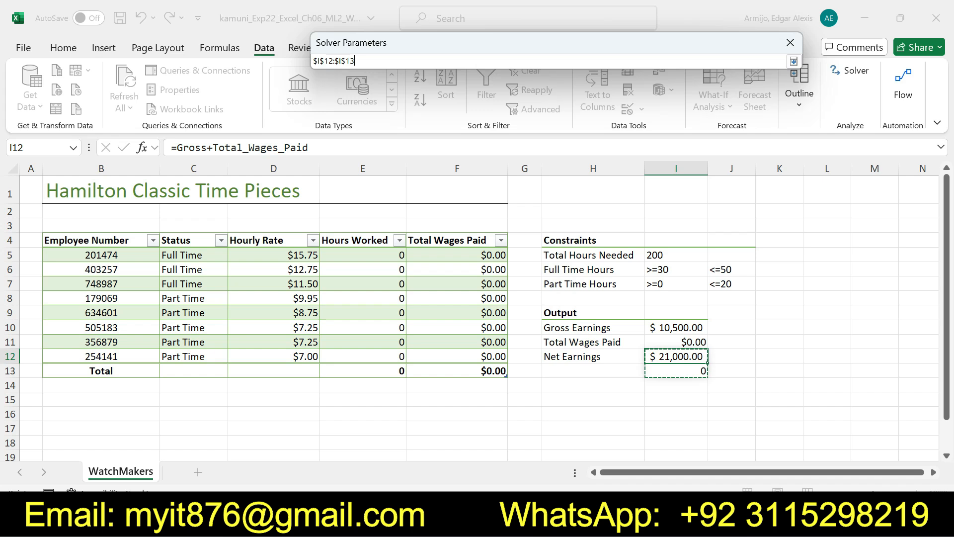
{"action": "left_click", "coordinate": [793, 61]}
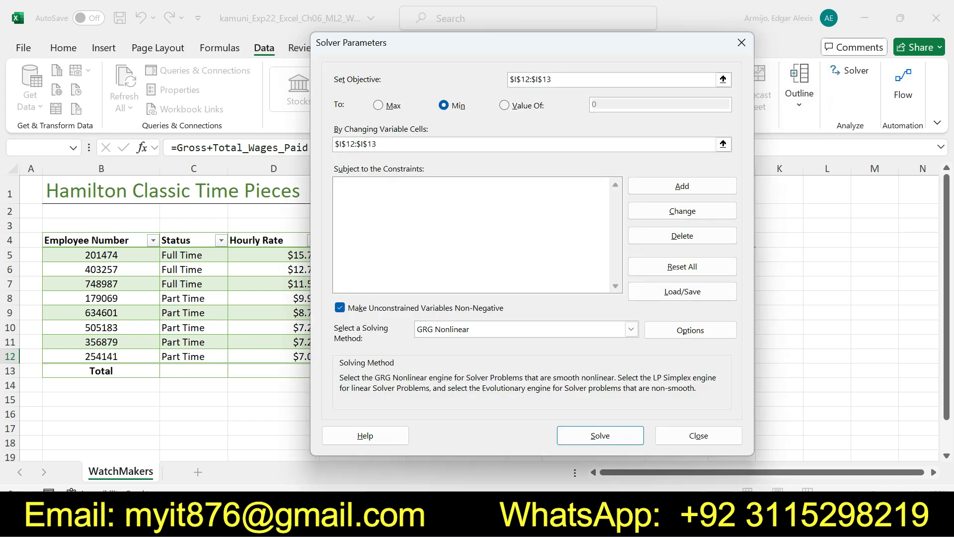
{"action": "left_click", "coordinate": [600, 435]}
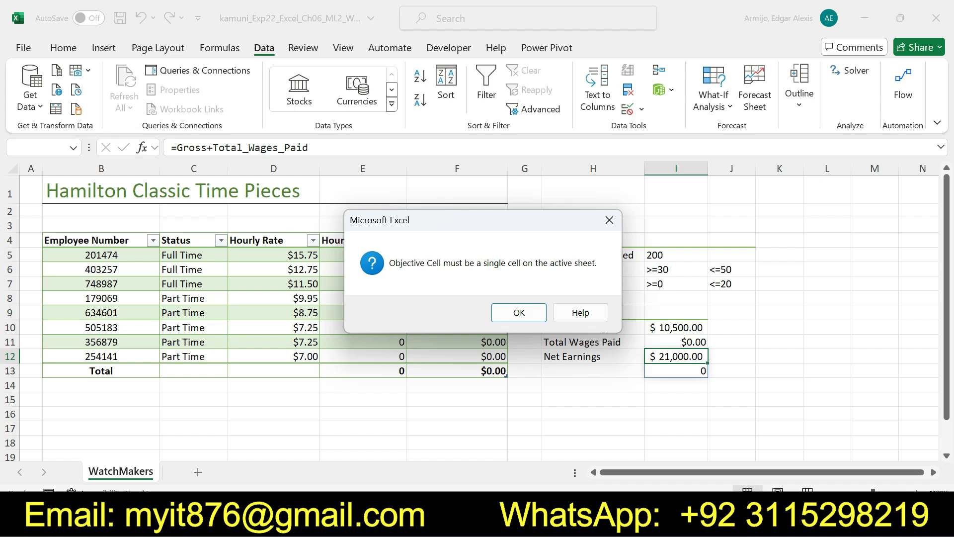
{"action": "left_click", "coordinate": [518, 313]}
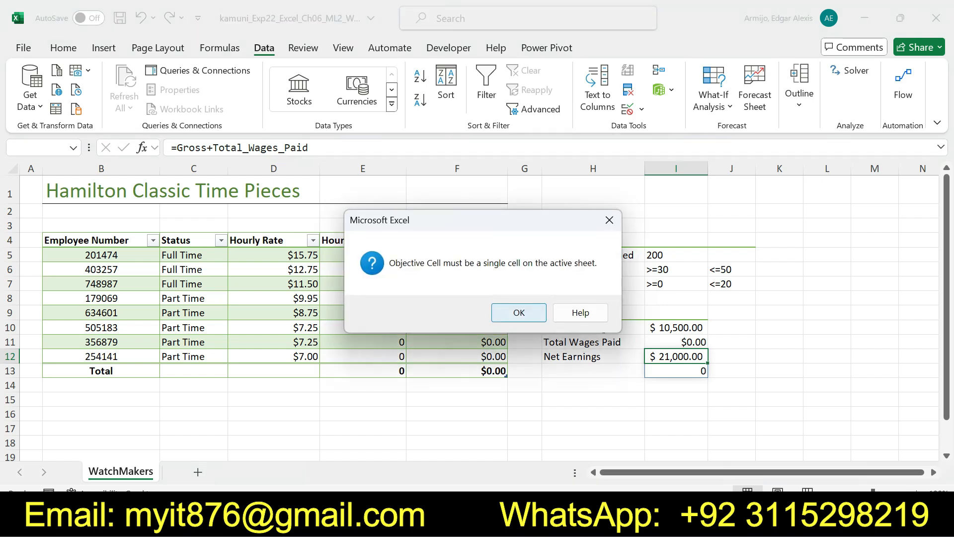
{"action": "left_click", "coordinate": [519, 313]}
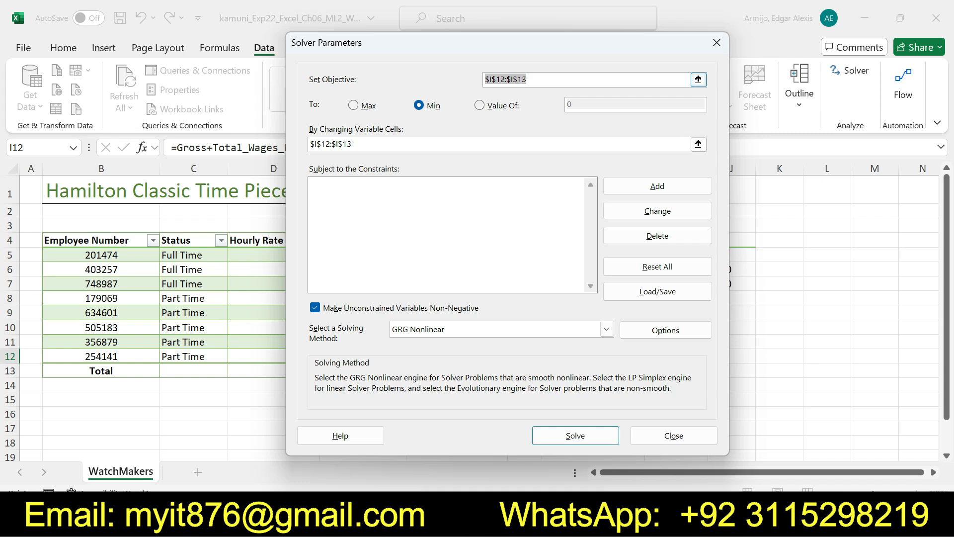
- Set the Solver objective to $F$13 in place of the current range, then solve and keep the Solver solution
{"action": "key", "text": "BackSpace"}
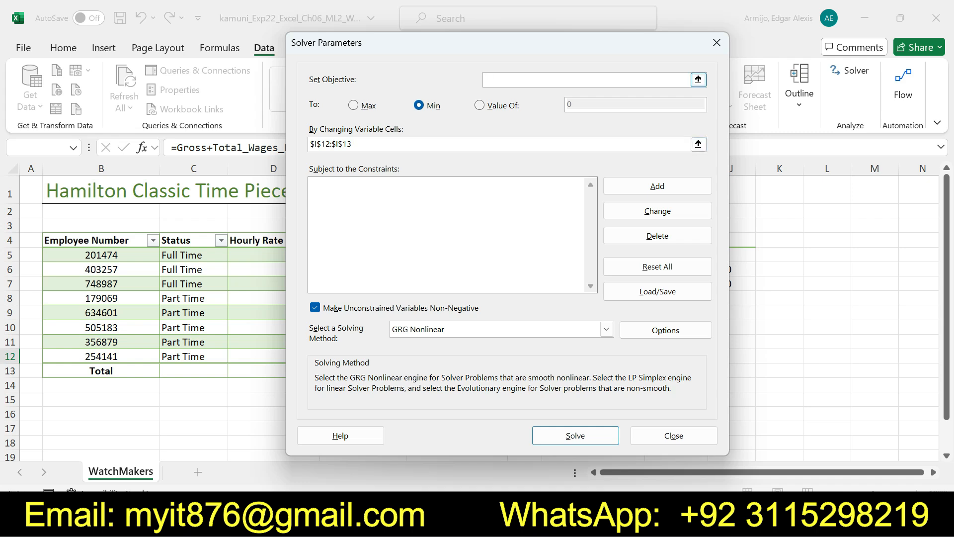
{"action": "left_click_drag", "start_coordinate": [471, 44], "coordinate": [272, 41]}
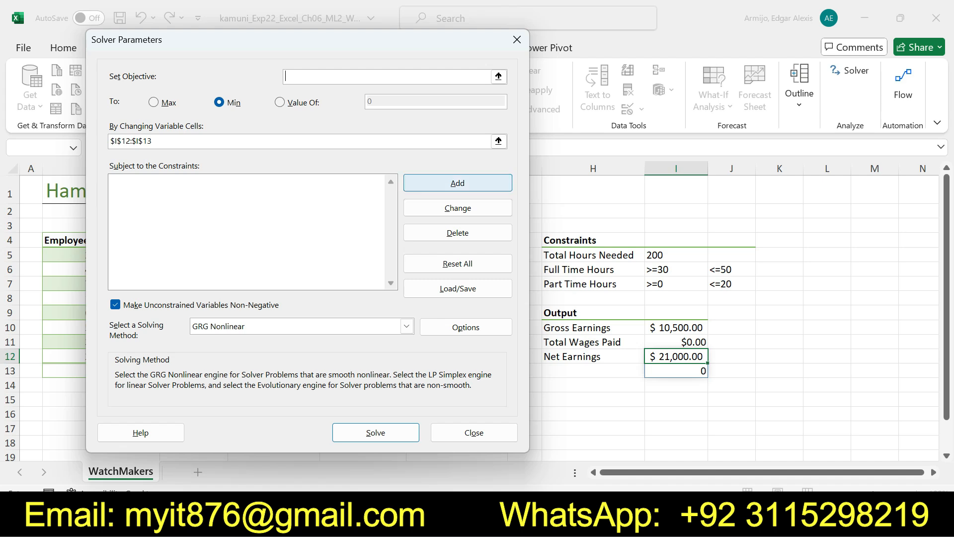
{"action": "left_click_drag", "start_coordinate": [308, 40], "coordinate": [791, 39]}
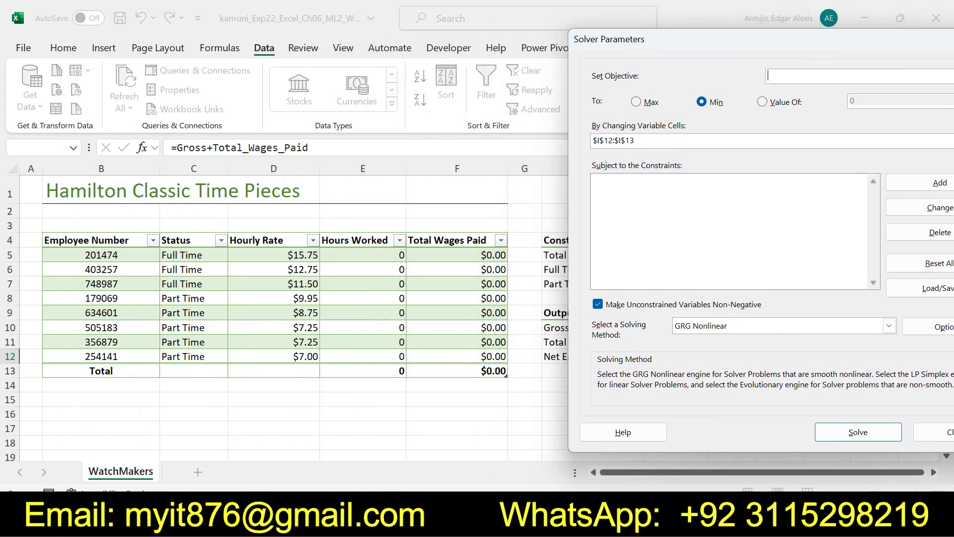
{"action": "left_click", "coordinate": [456, 370]}
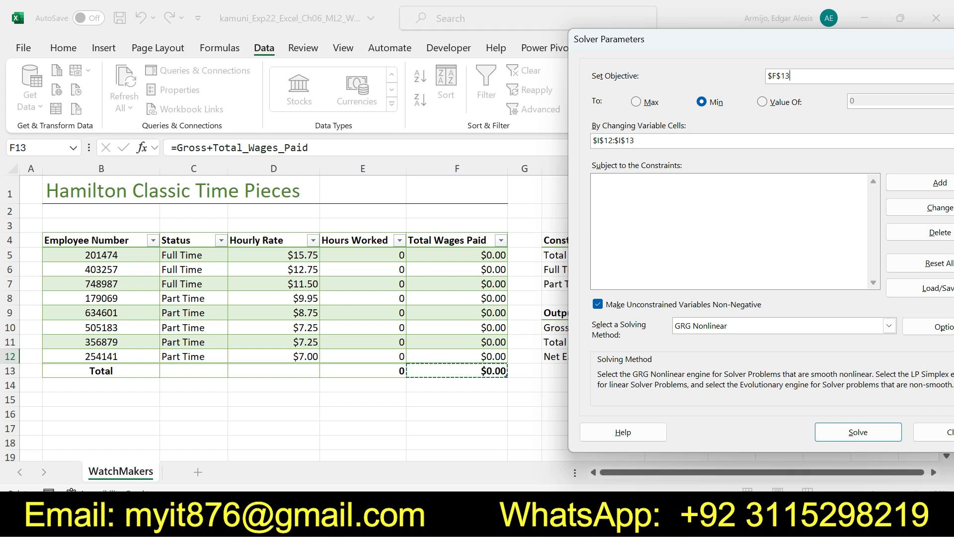
{"action": "left_click_drag", "start_coordinate": [752, 41], "coordinate": [464, 37]}
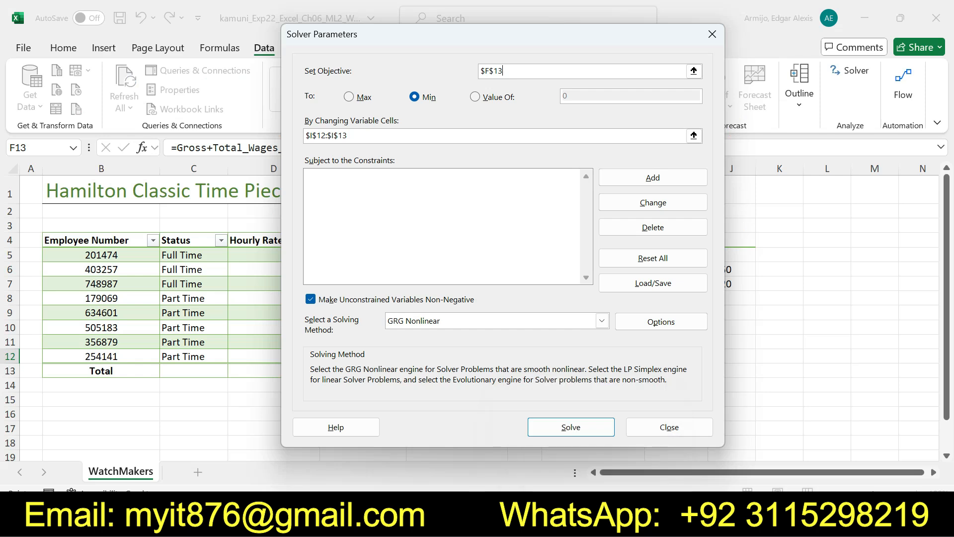
{"action": "left_click", "coordinate": [571, 427]}
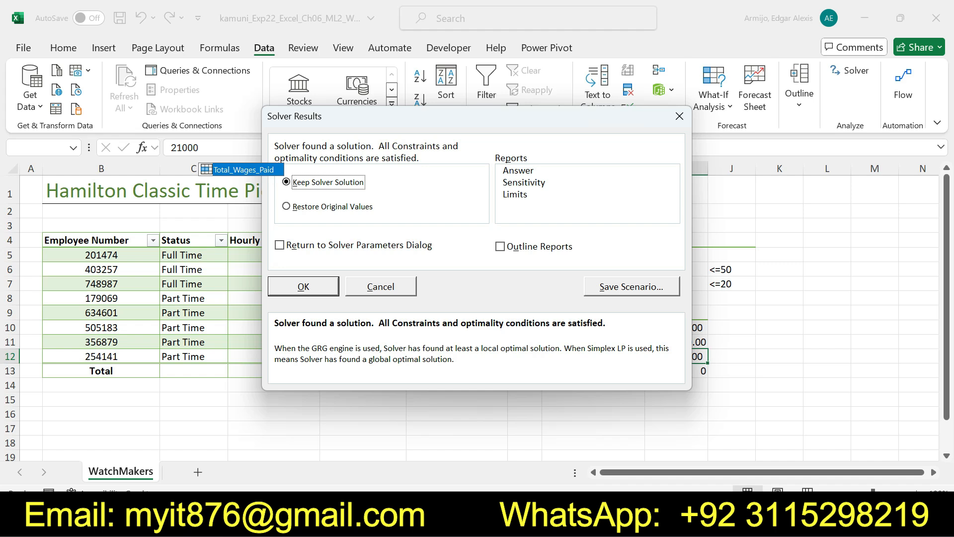
{"action": "key", "text": "Return"}
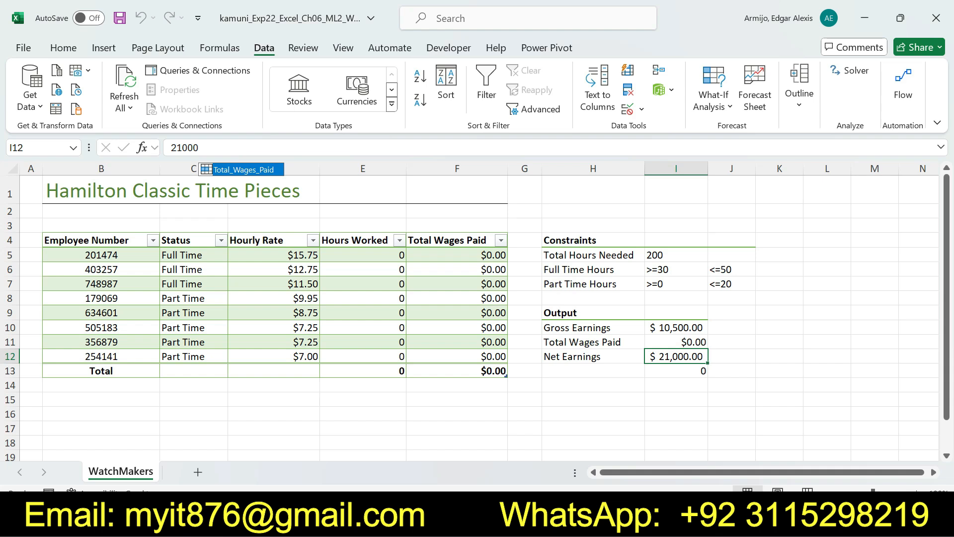
- Check step 5 in the Word instructions, then switch back to Excel and review the add-ins list in Excel Options
{"action": "key", "text": "alt+Tab"}
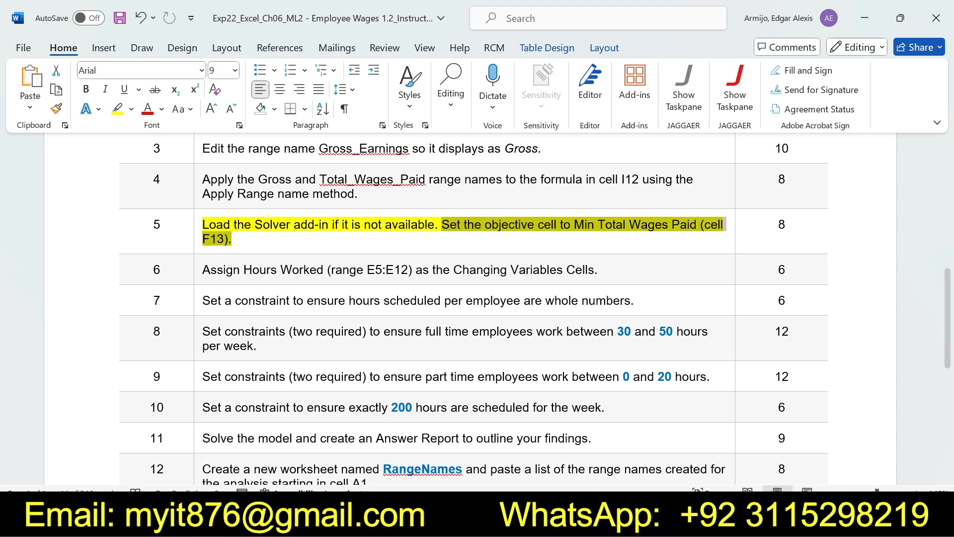
{"action": "key", "text": "alt+Tab"}
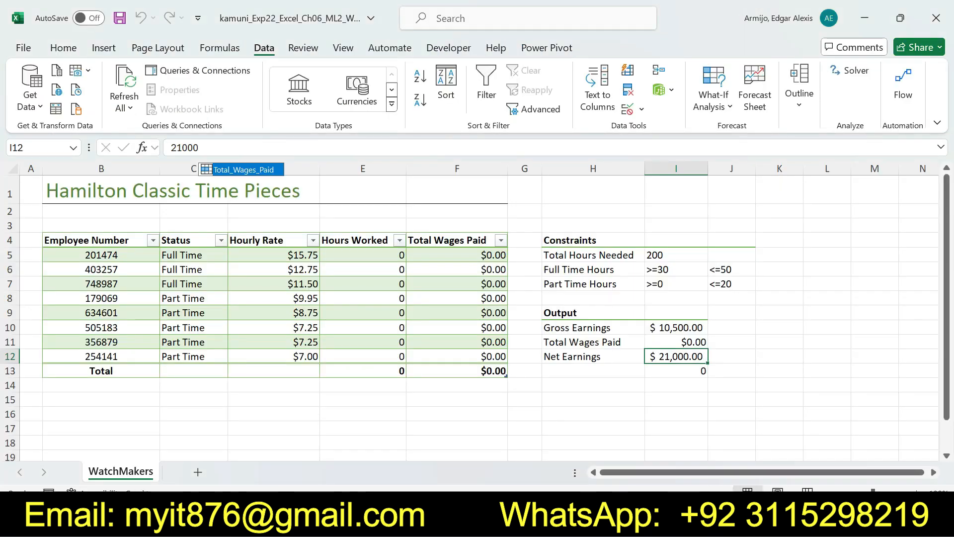
{"action": "key", "text": "alt+f"}
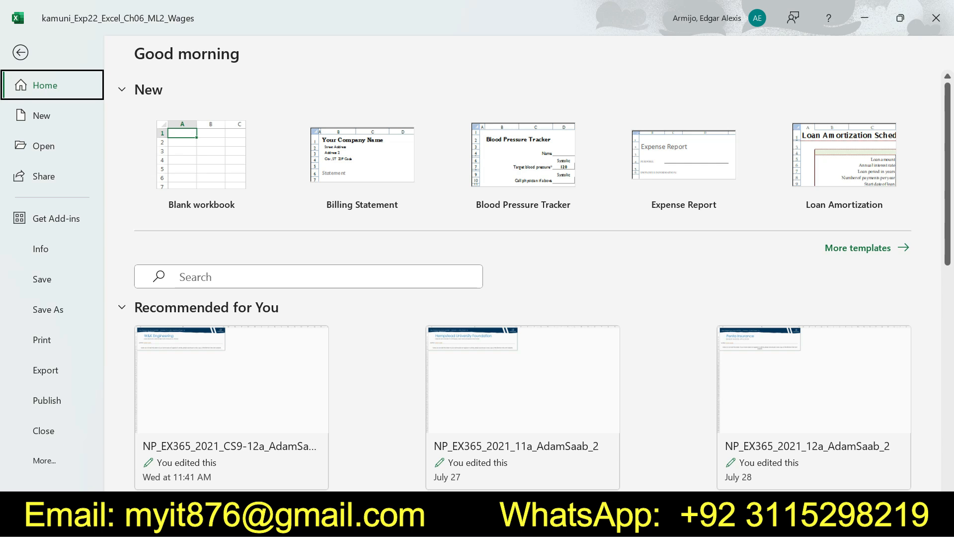
{"action": "left_click", "coordinate": [44, 461]}
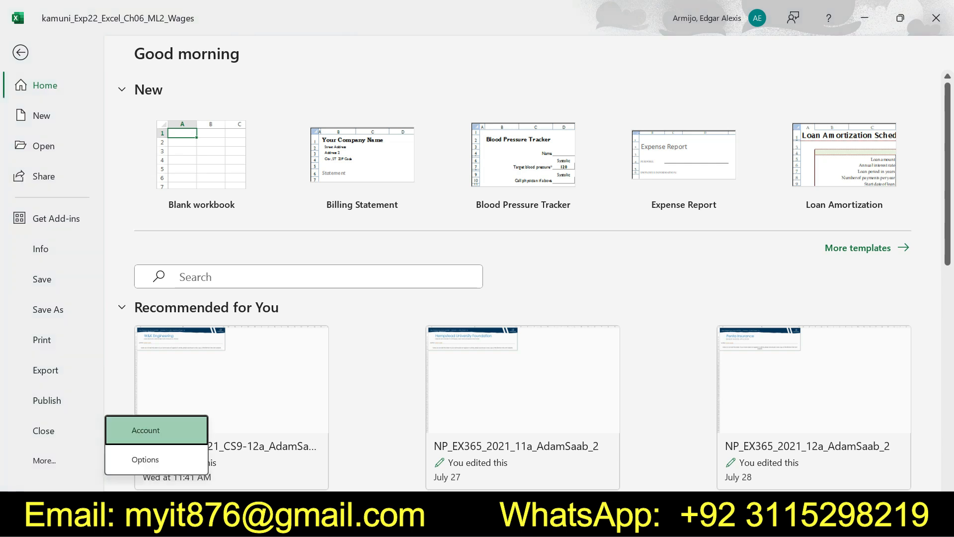
{"action": "left_click", "coordinate": [145, 460]}
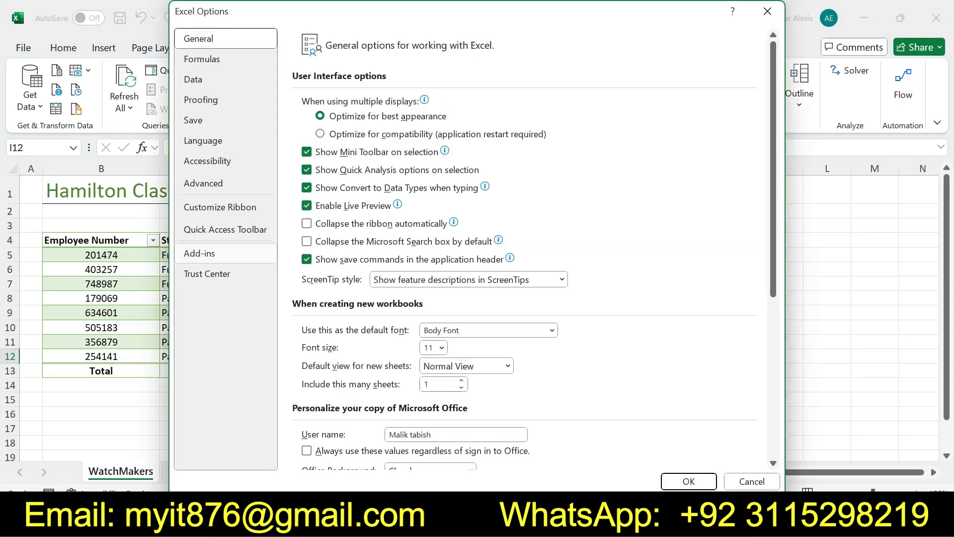
{"action": "left_click", "coordinate": [200, 253]}
{"action": "left_click", "coordinate": [199, 39]}
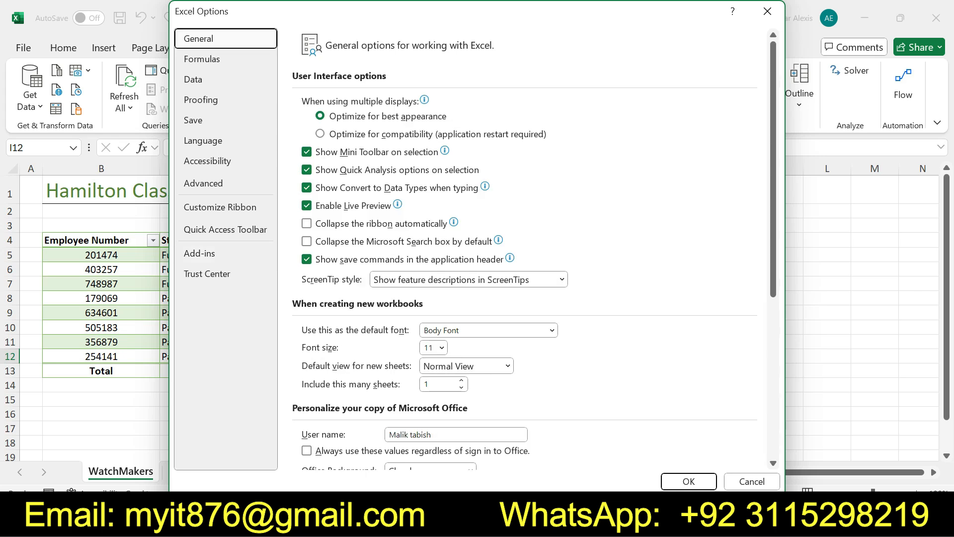
{"action": "left_click", "coordinate": [200, 253]}
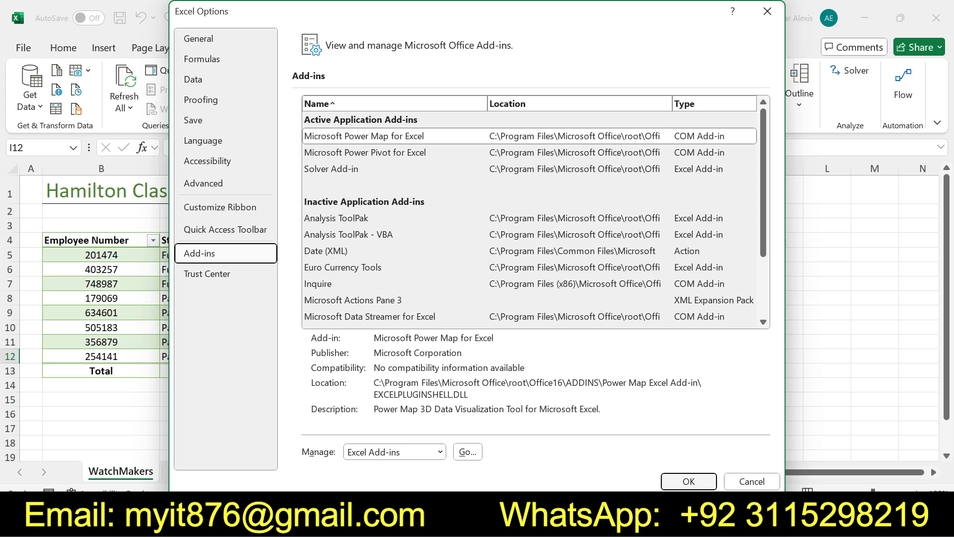
{"action": "key", "text": "Return"}
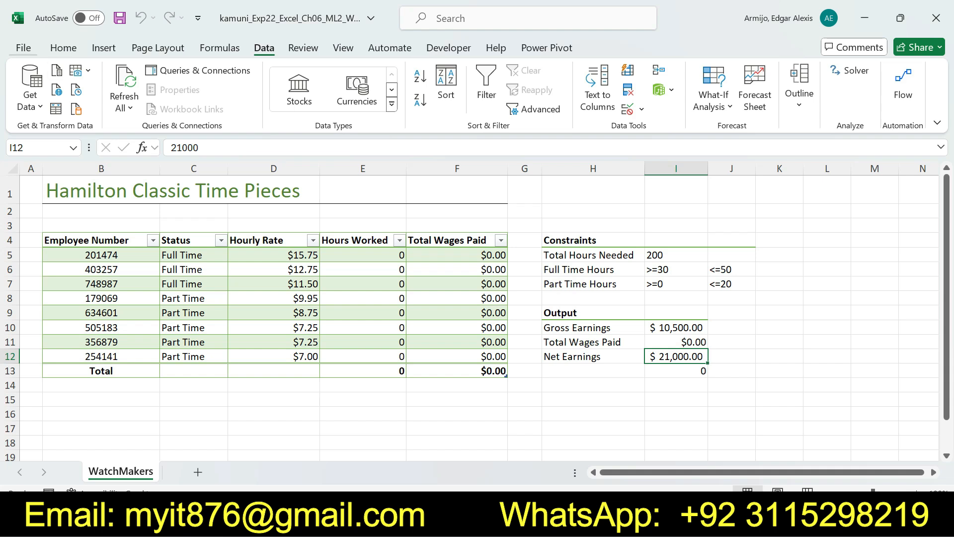
- Enable the Analysis ToolPak, Analysis ToolPak - VBA and Euro Currency Tools add-ins alongside Solver
{"action": "left_click", "coordinate": [23, 47]}
{"action": "left_click", "coordinate": [44, 461]}
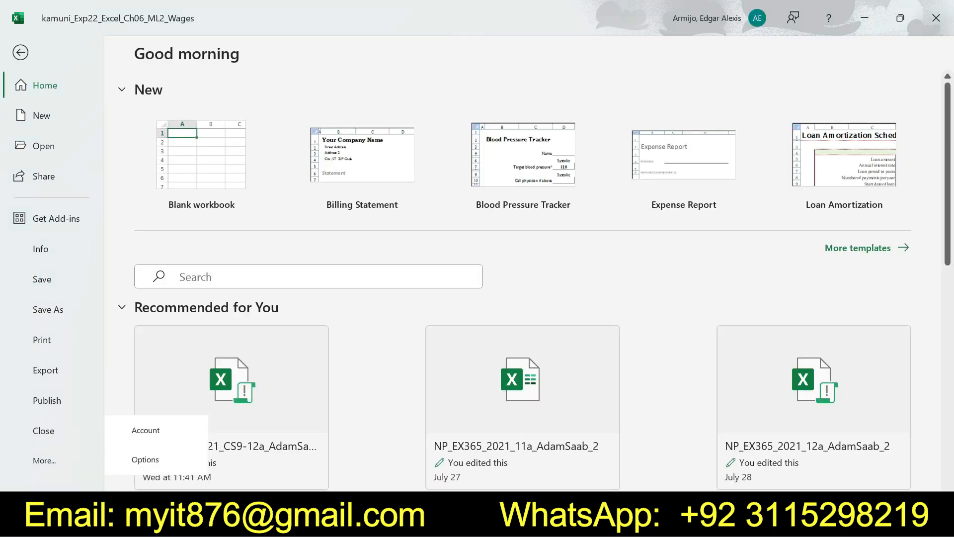
{"action": "left_click", "coordinate": [145, 459]}
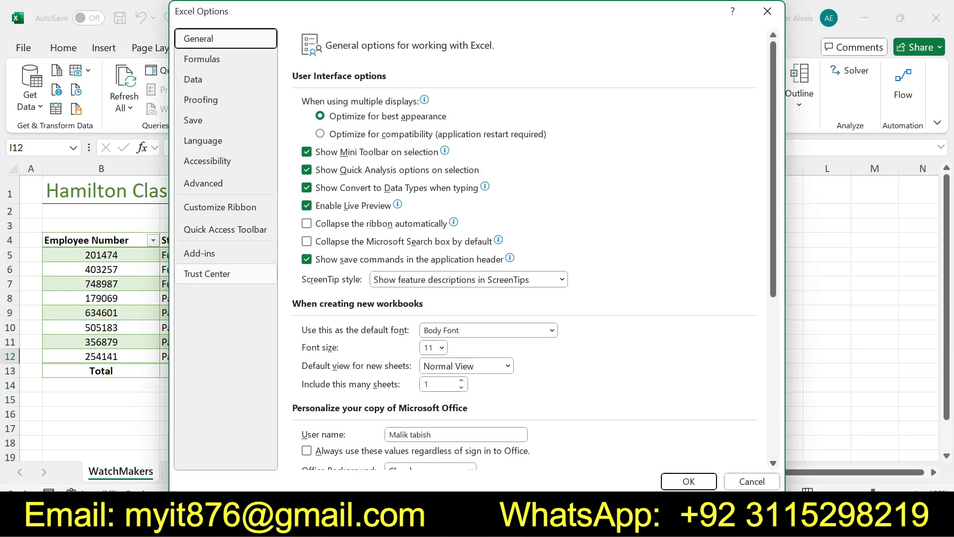
{"action": "left_click", "coordinate": [199, 253]}
{"action": "scroll", "coordinate": [529, 213], "scroll_direction": "down", "scroll_amount": 1}
{"action": "scroll", "coordinate": [529, 214], "scroll_direction": "down", "scroll_amount": 2}
{"action": "scroll", "coordinate": [529, 214], "scroll_direction": "up", "scroll_amount": 3}
{"action": "left_click", "coordinate": [467, 451]}
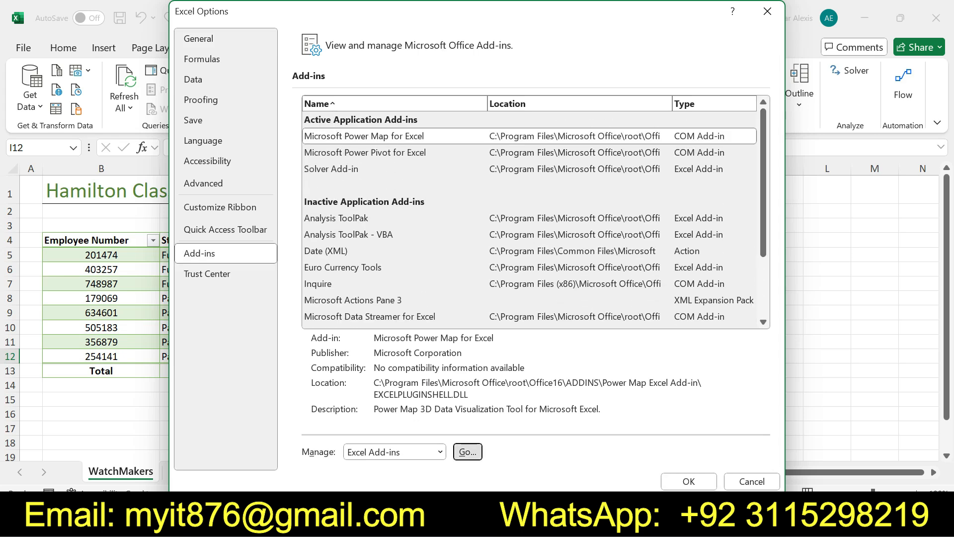
{"action": "left_click", "coordinate": [402, 131]}
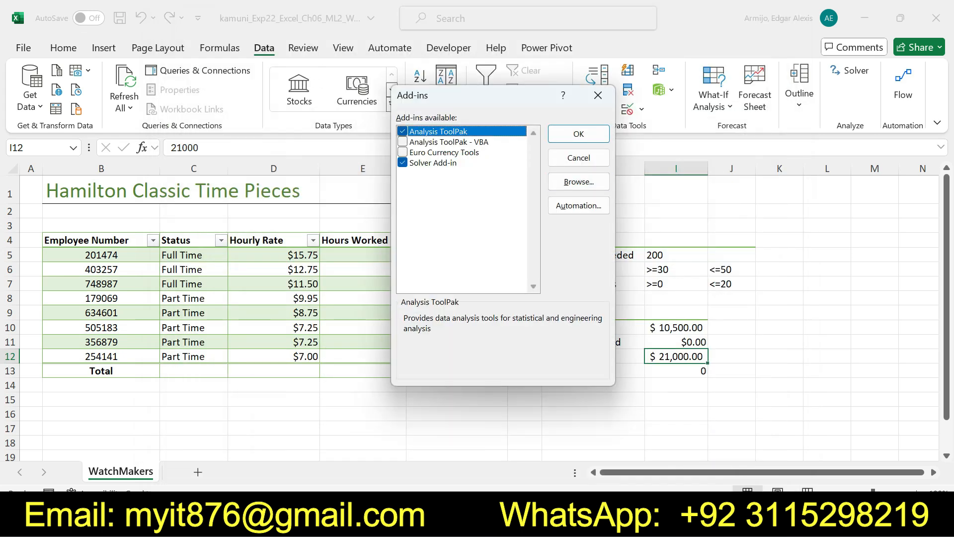
{"action": "left_click", "coordinate": [402, 142]}
{"action": "left_click", "coordinate": [402, 152]}
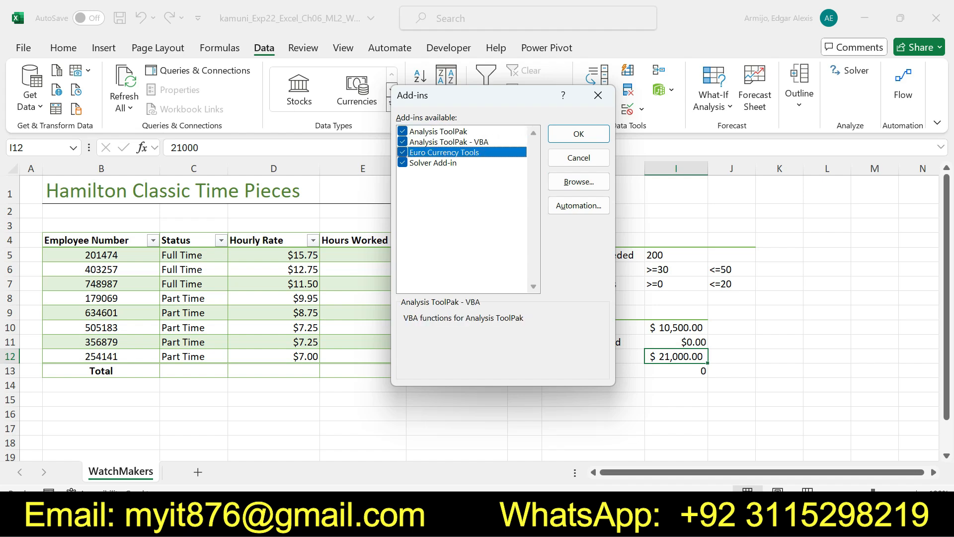
{"action": "left_click", "coordinate": [578, 133]}
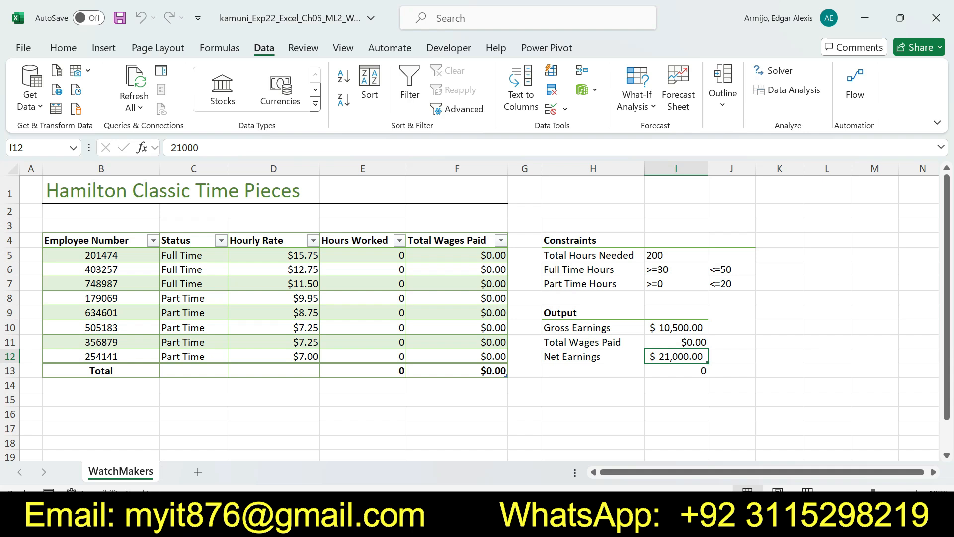
- Switch to the Word instructions and undo the yellow highlighting on the step 5 text
{"action": "key", "text": "alt+Tab"}
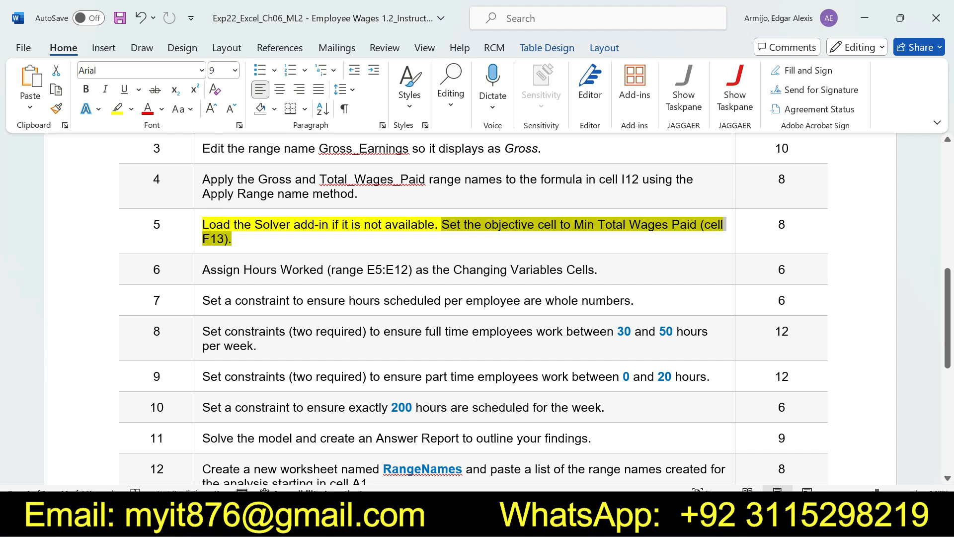
{"action": "key", "text": "ctrl+z"}
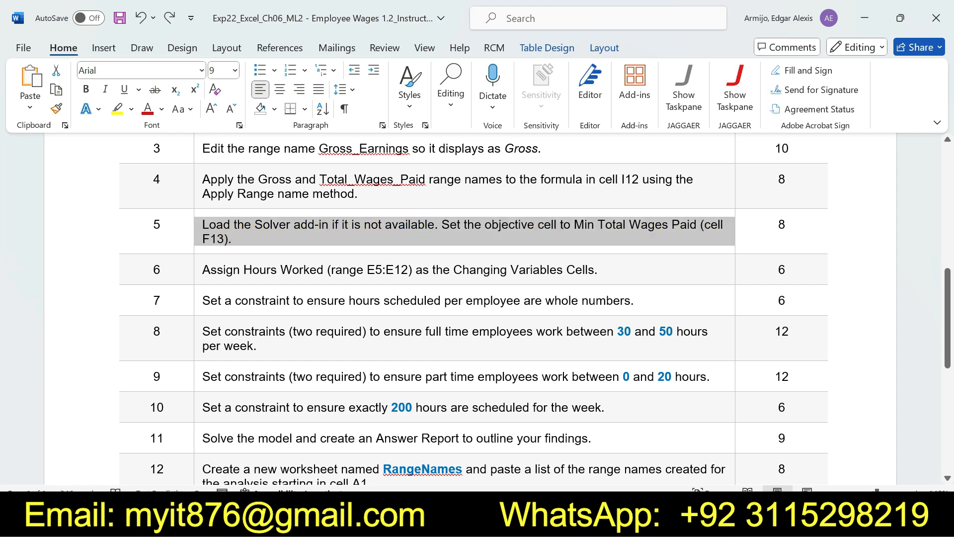
{"action": "left_click", "coordinate": [464, 232]}
{"action": "left_click_drag", "start_coordinate": [947, 318], "coordinate": [947, 195]}
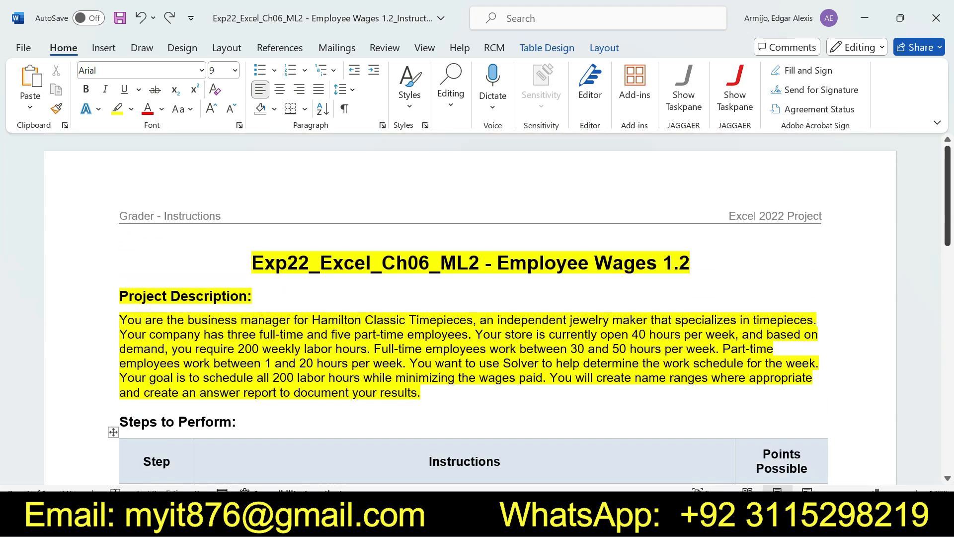